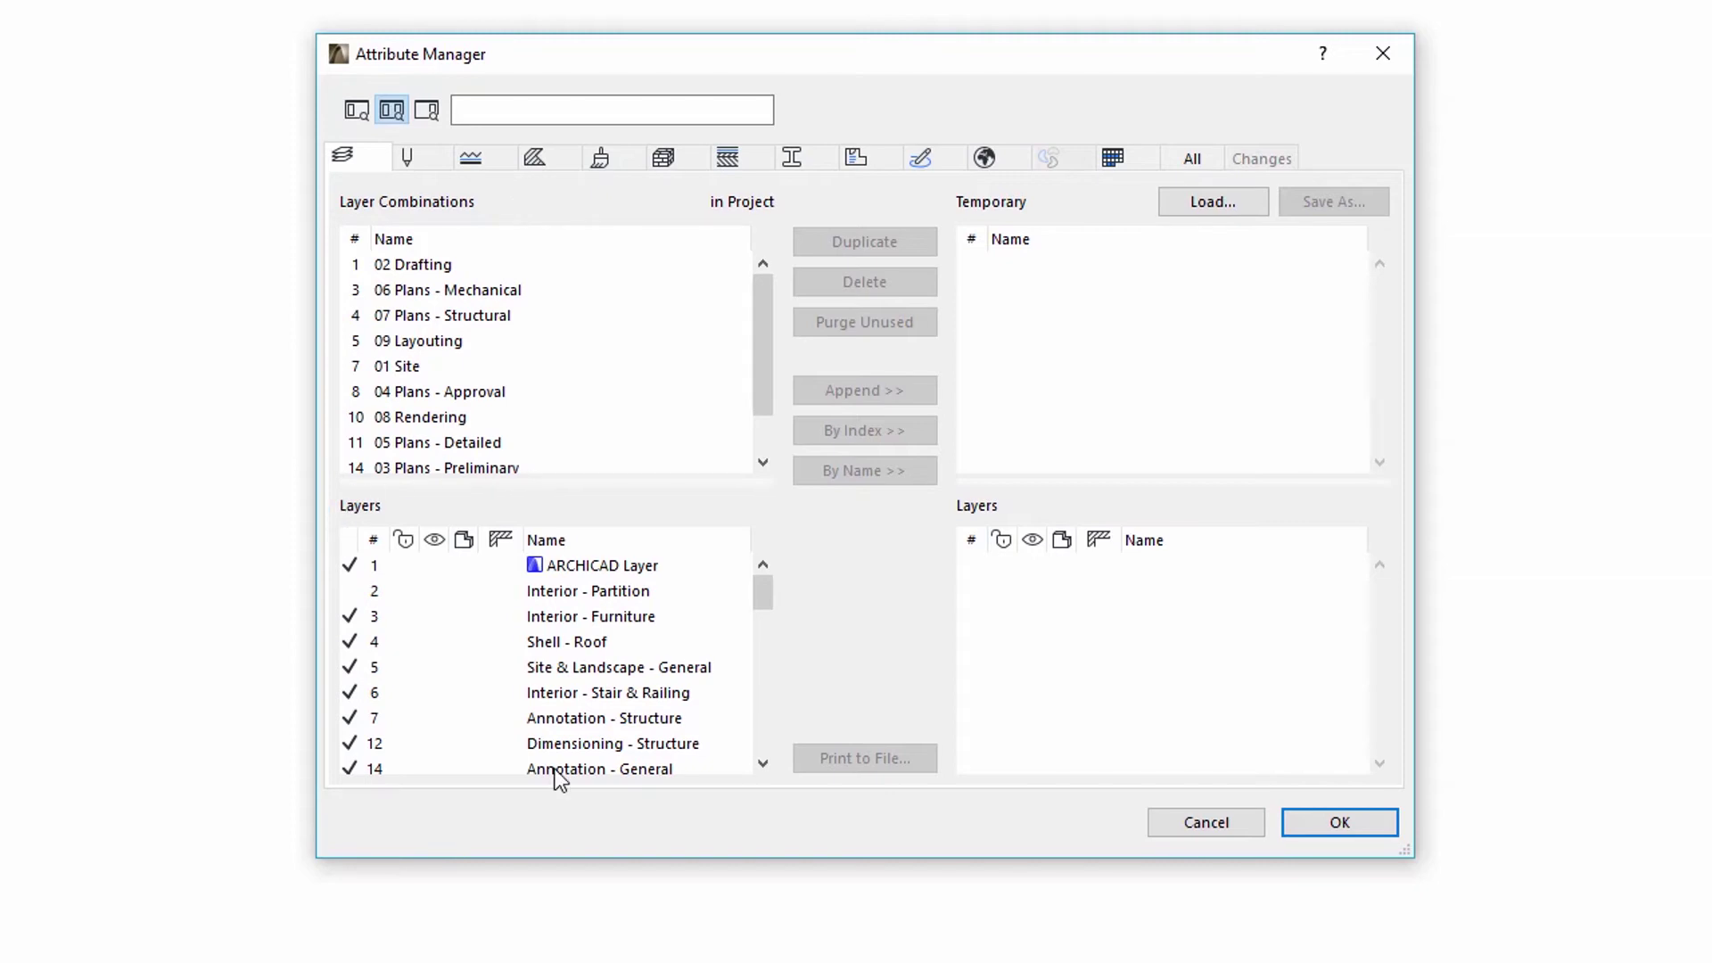
Select the 02 Drafting layer combination to list its layers' lock and visibility settings.
{"action": "left_click", "coordinate": [431, 265]}
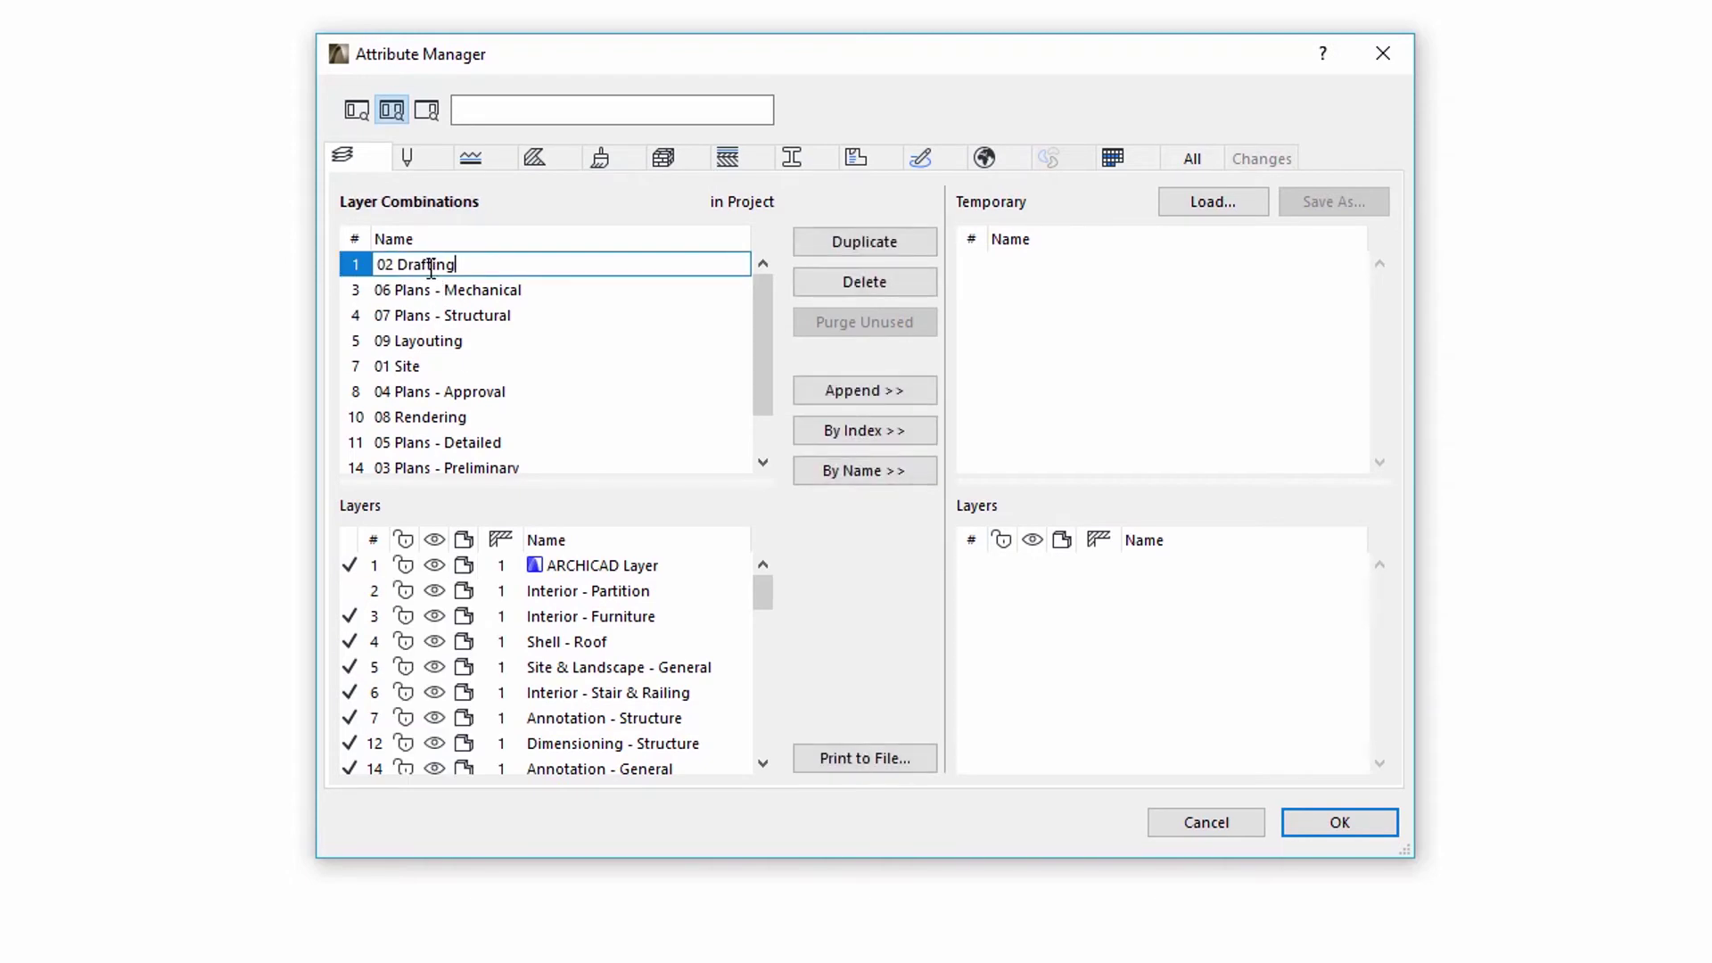
In 02 Drafting, toggle lock and visibility of Shell - Roof and two layers, restoring them.
{"action": "left_click", "coordinate": [556, 647]}
{"action": "left_click", "coordinate": [558, 622], "text": "ctrl"}
{"action": "left_click", "coordinate": [578, 693], "text": "ctrl"}
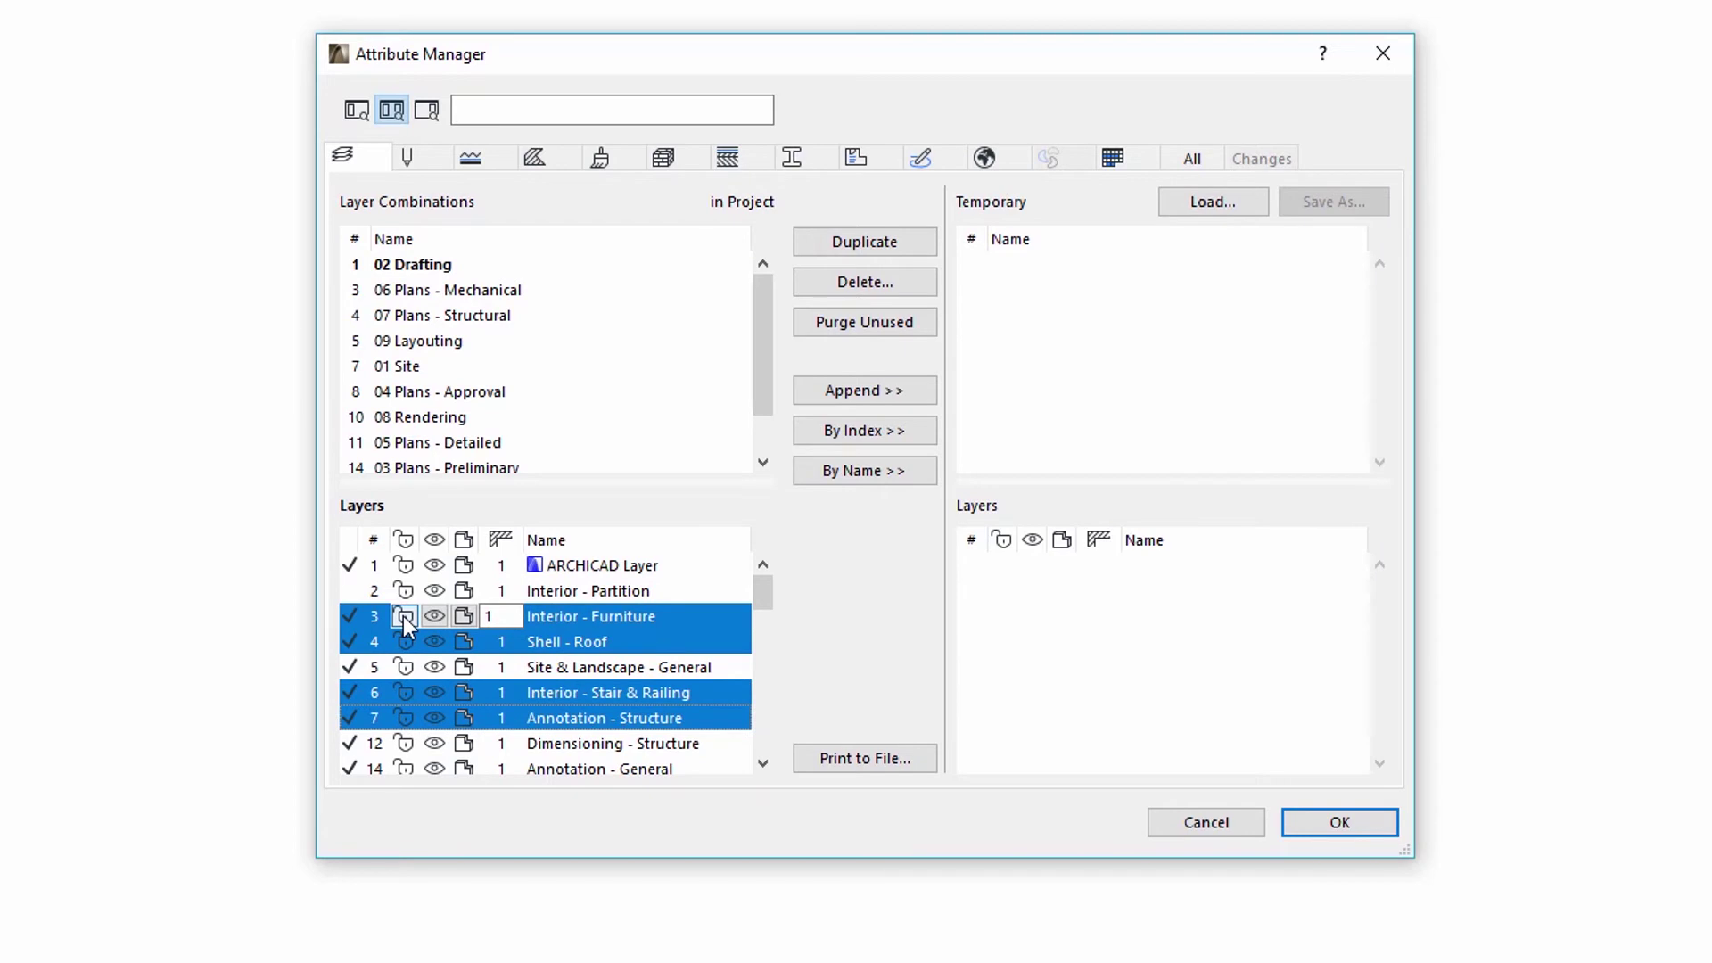
{"action": "left_click", "coordinate": [403, 617]}
{"action": "left_click", "coordinate": [405, 617]}
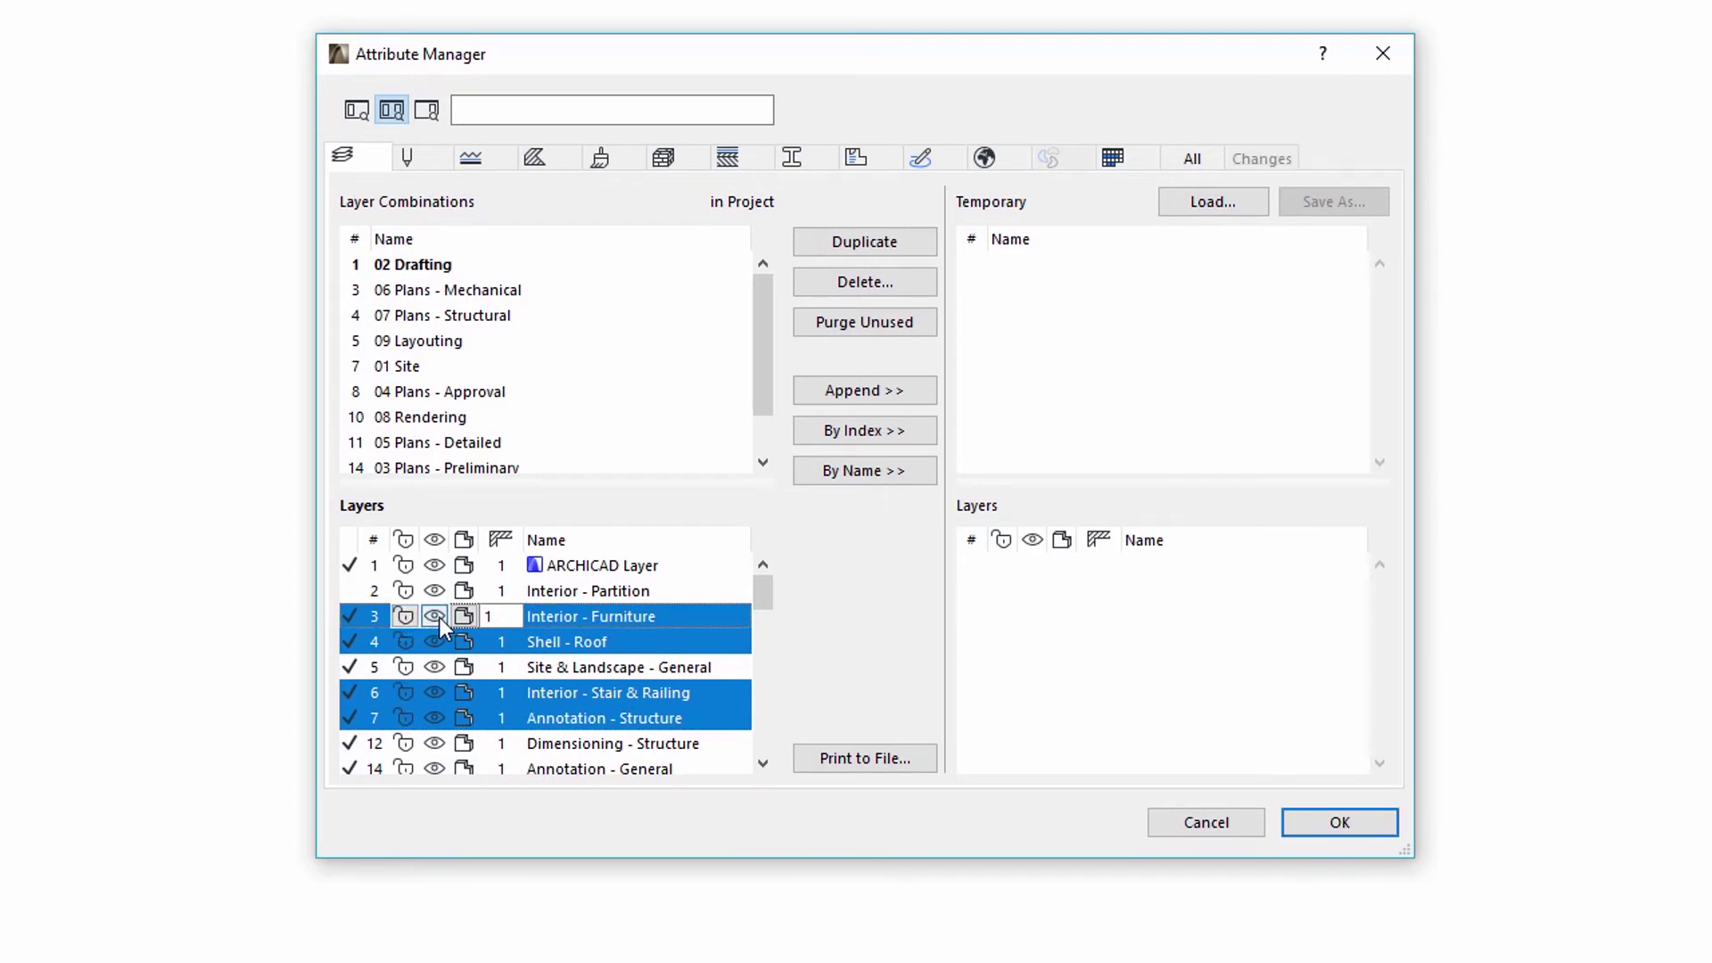
{"action": "left_click", "coordinate": [437, 617]}
{"action": "left_click", "coordinate": [435, 617]}
Select the Mechanical, Structural and Layouting combinations and five layers including Structure annotation and dimension.
{"action": "left_click", "coordinate": [485, 294]}
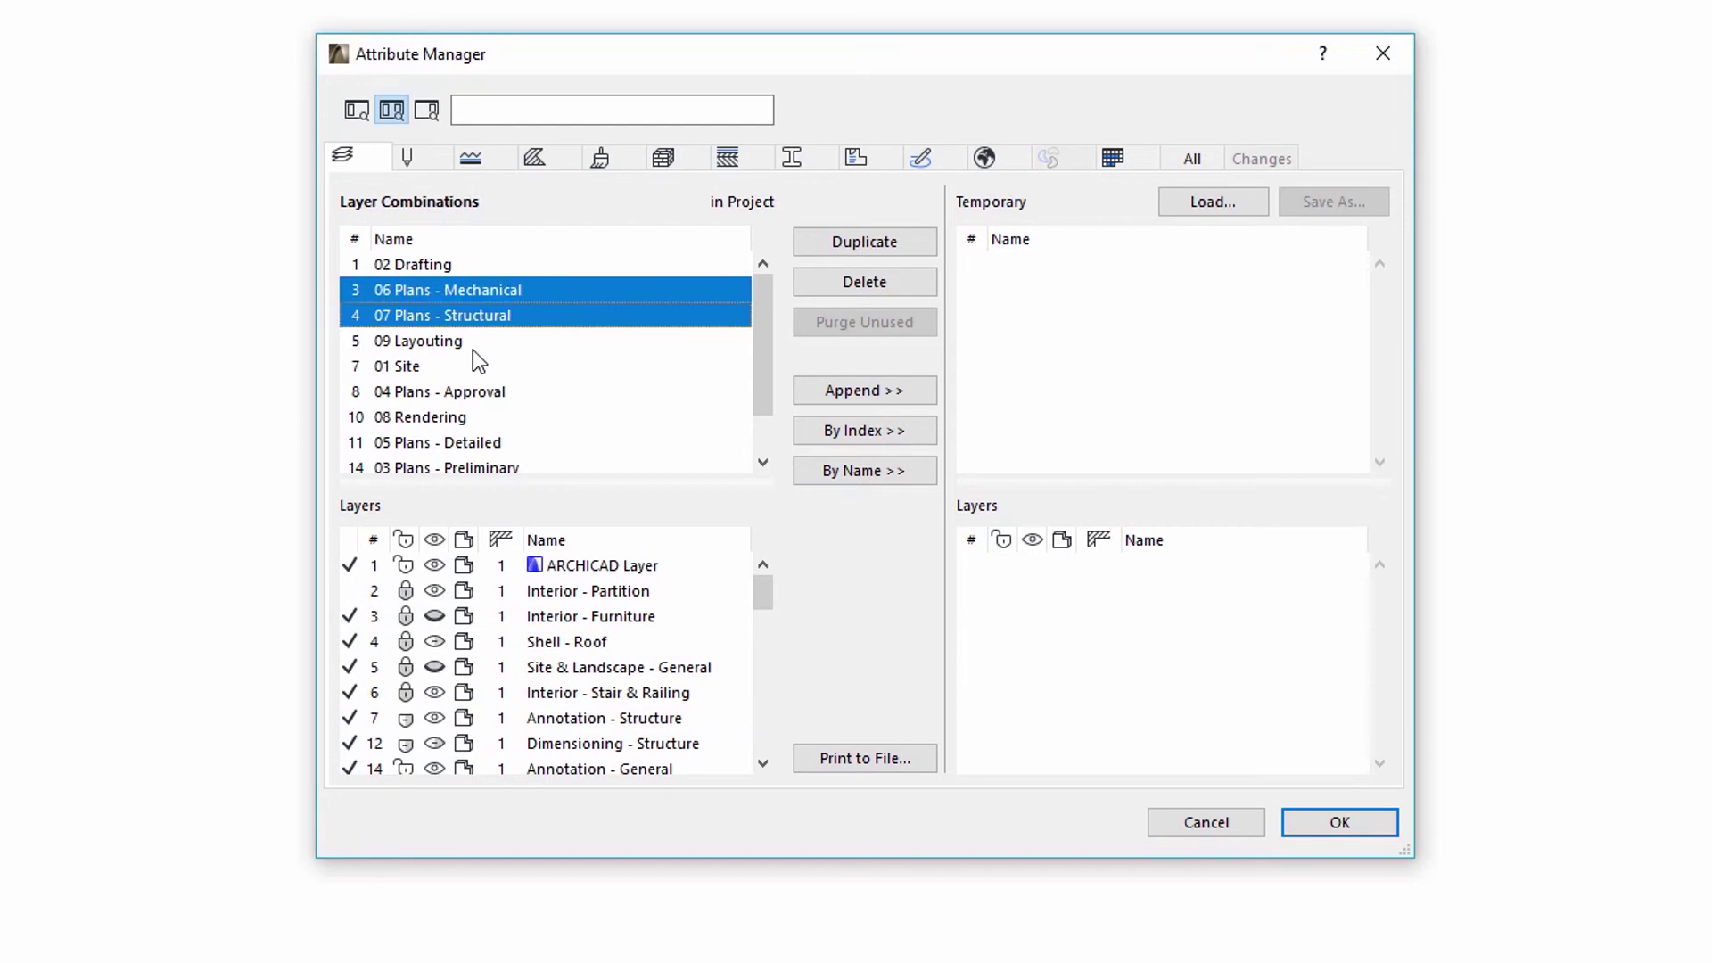
{"action": "left_click", "coordinate": [464, 344], "text": "shift"}
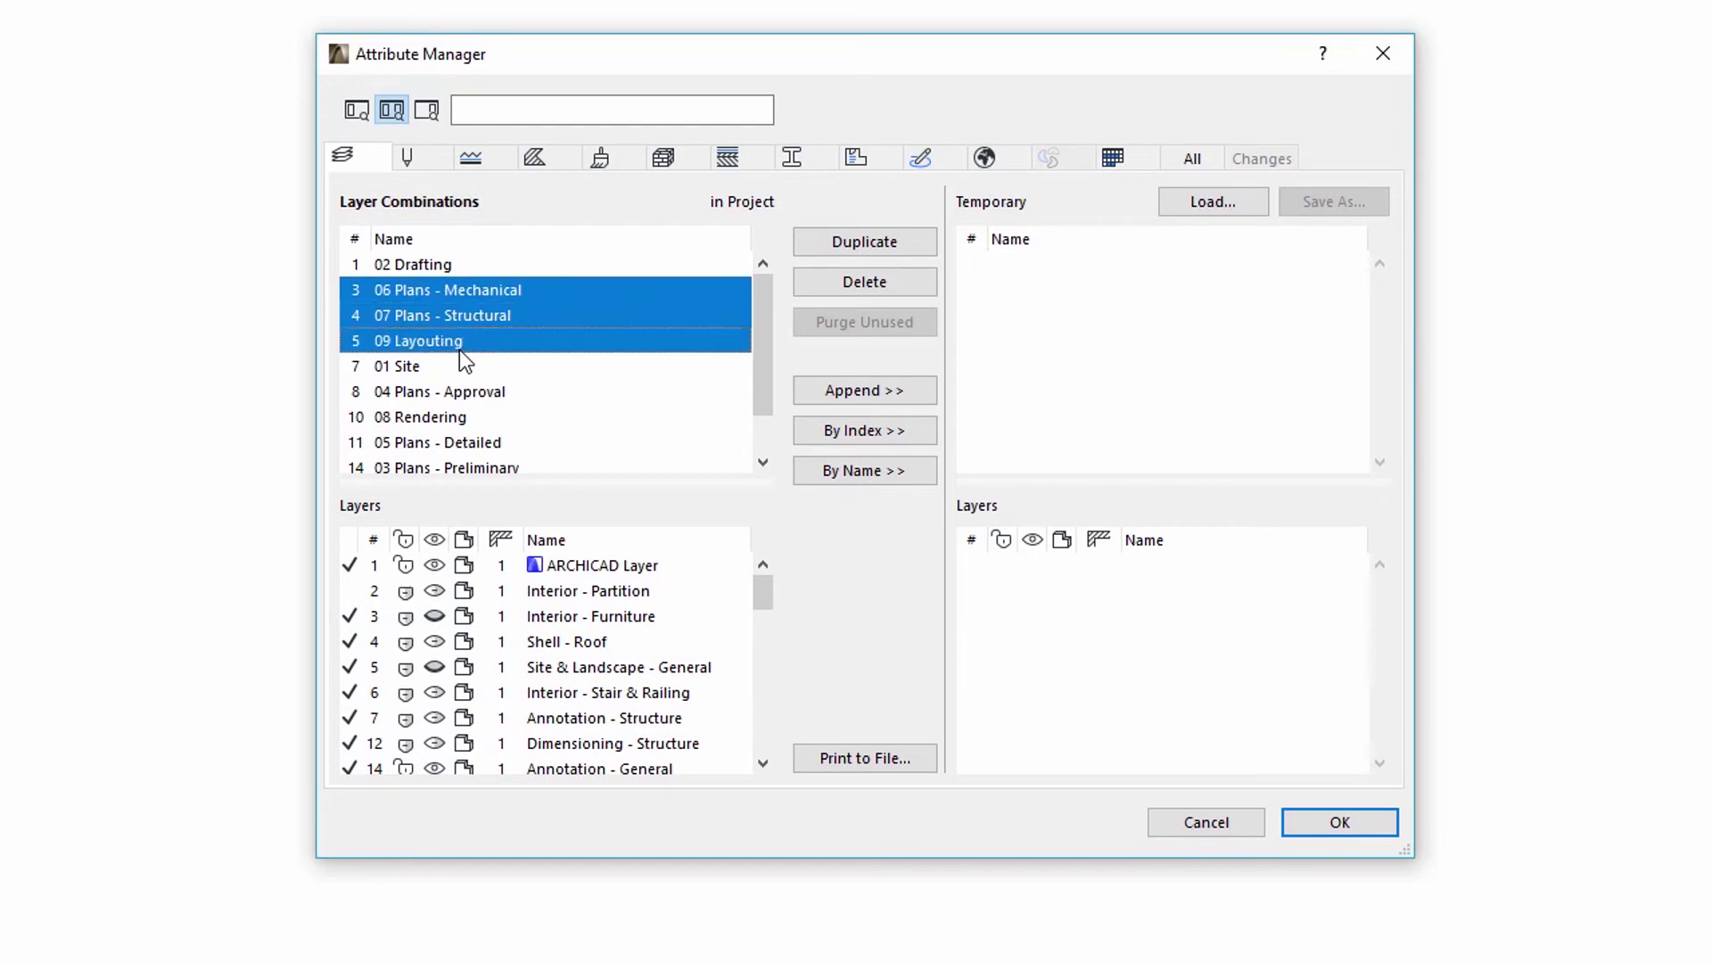
{"action": "left_click", "coordinate": [558, 617]}
{"action": "left_click", "coordinate": [562, 642], "text": "ctrl"}
{"action": "left_click", "coordinate": [565, 695], "text": "ctrl"}
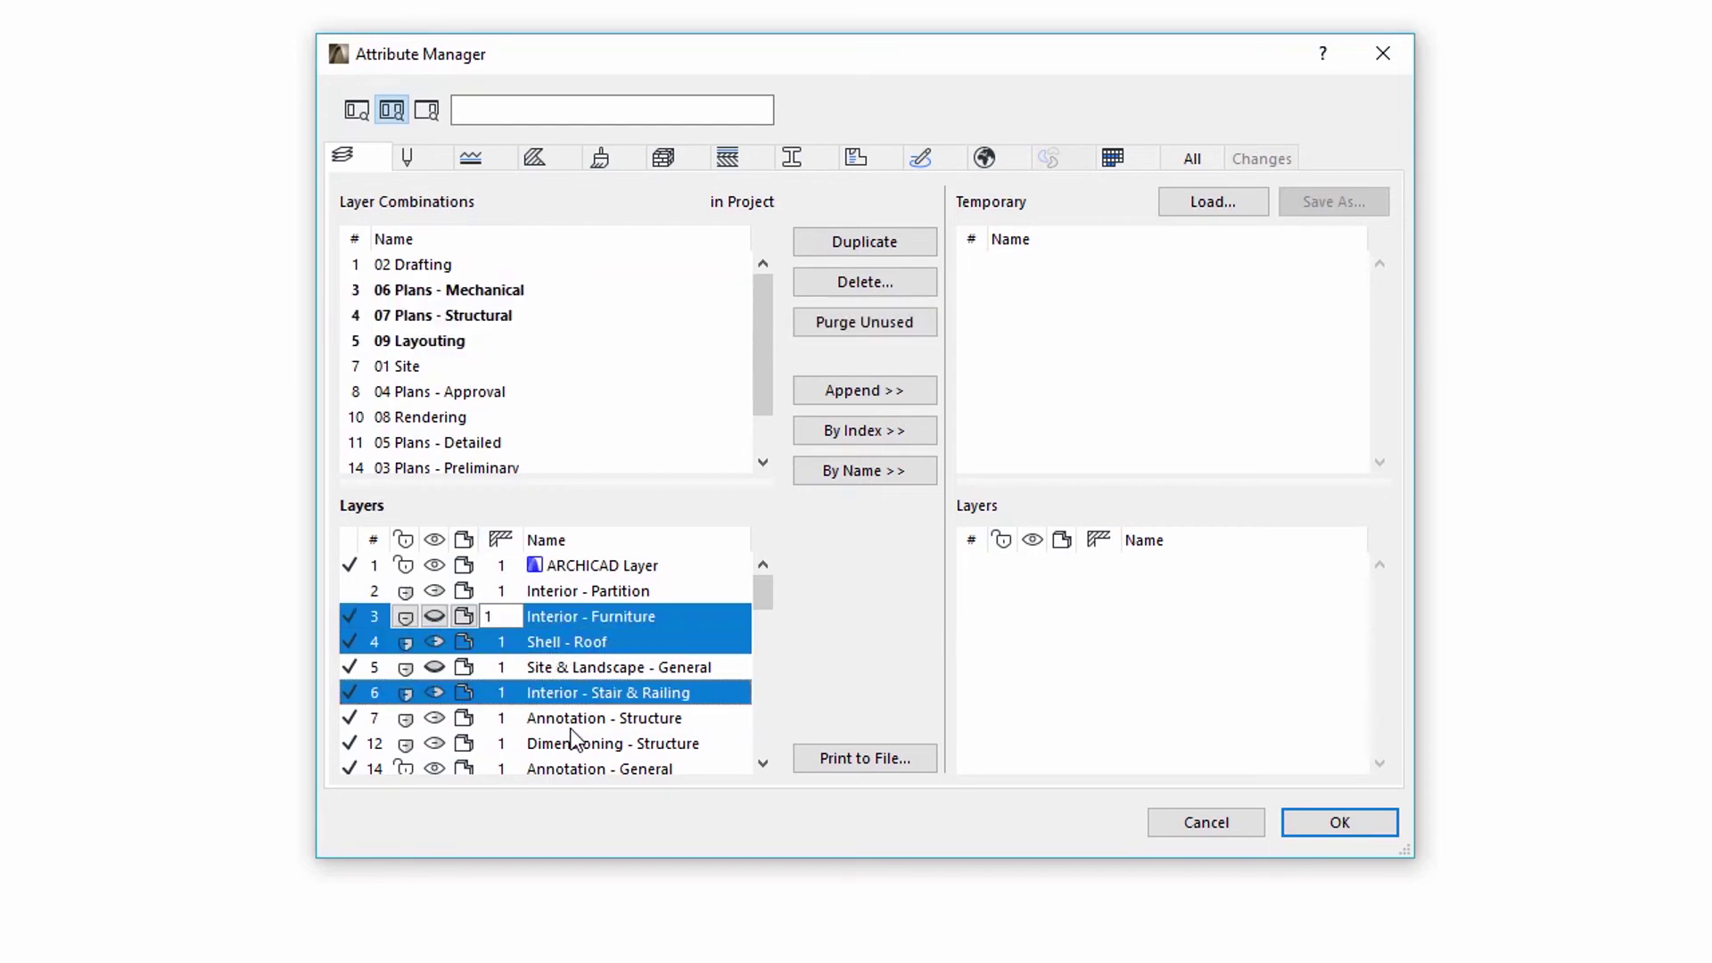
{"action": "left_click", "coordinate": [560, 741], "text": "ctrl"}
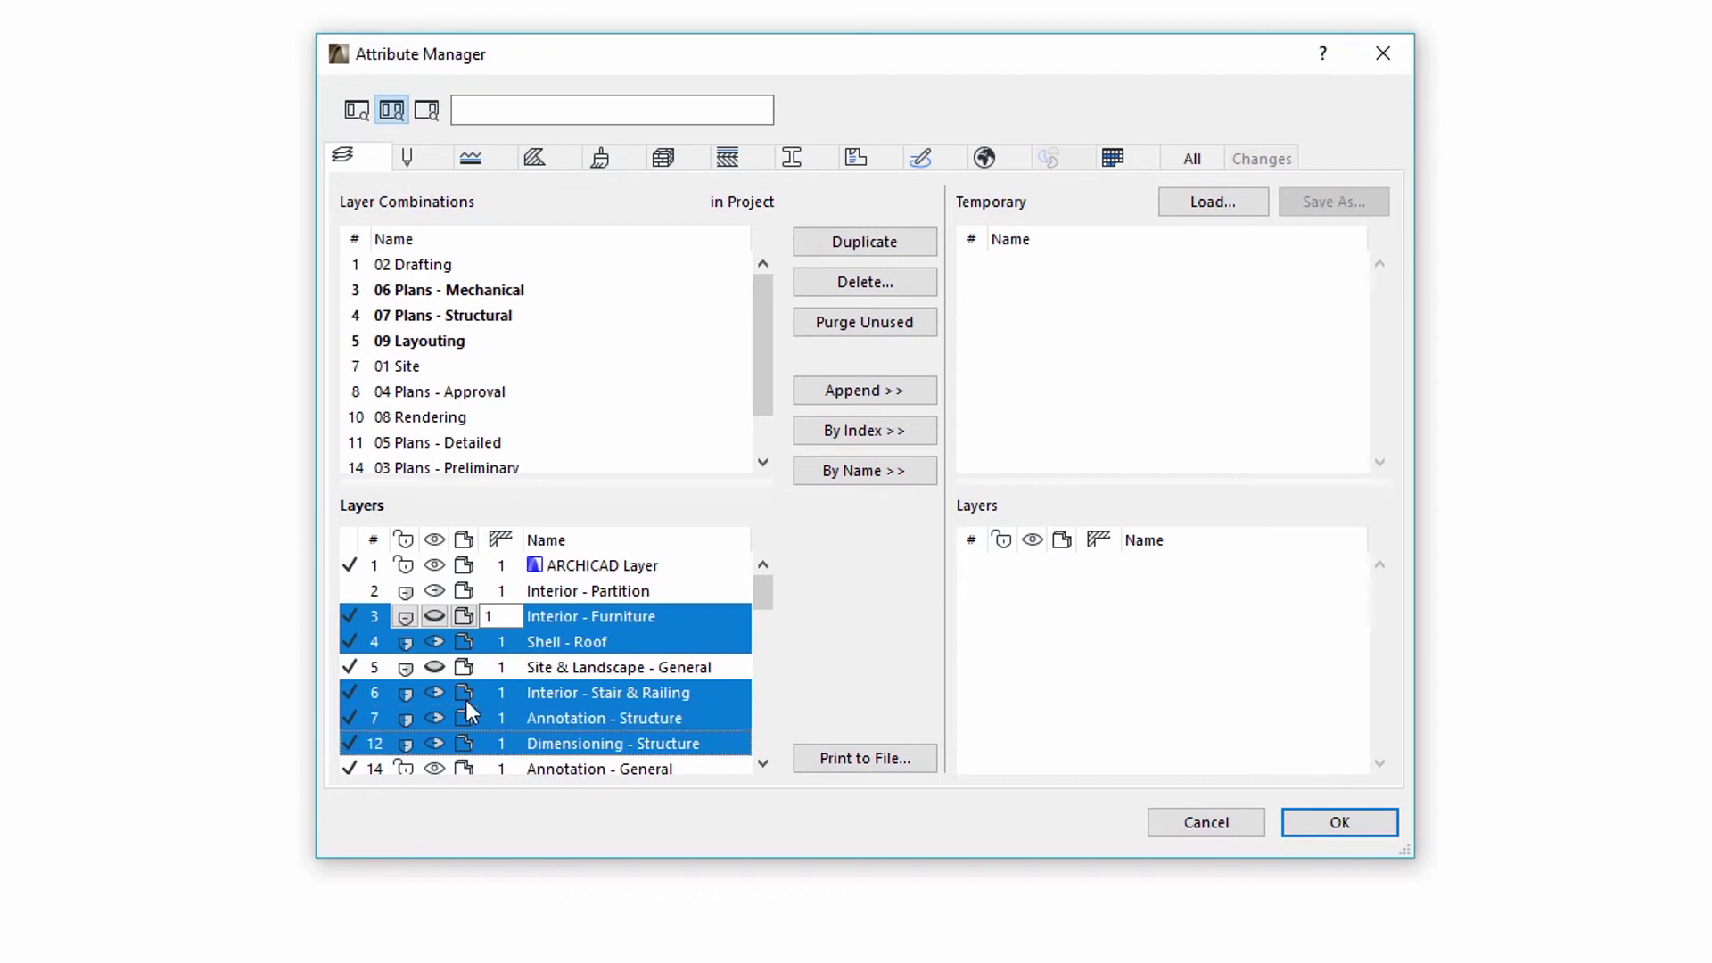
Unlock the five selected layers and make them visible in those three combinations.
{"action": "left_click", "coordinate": [407, 617]}
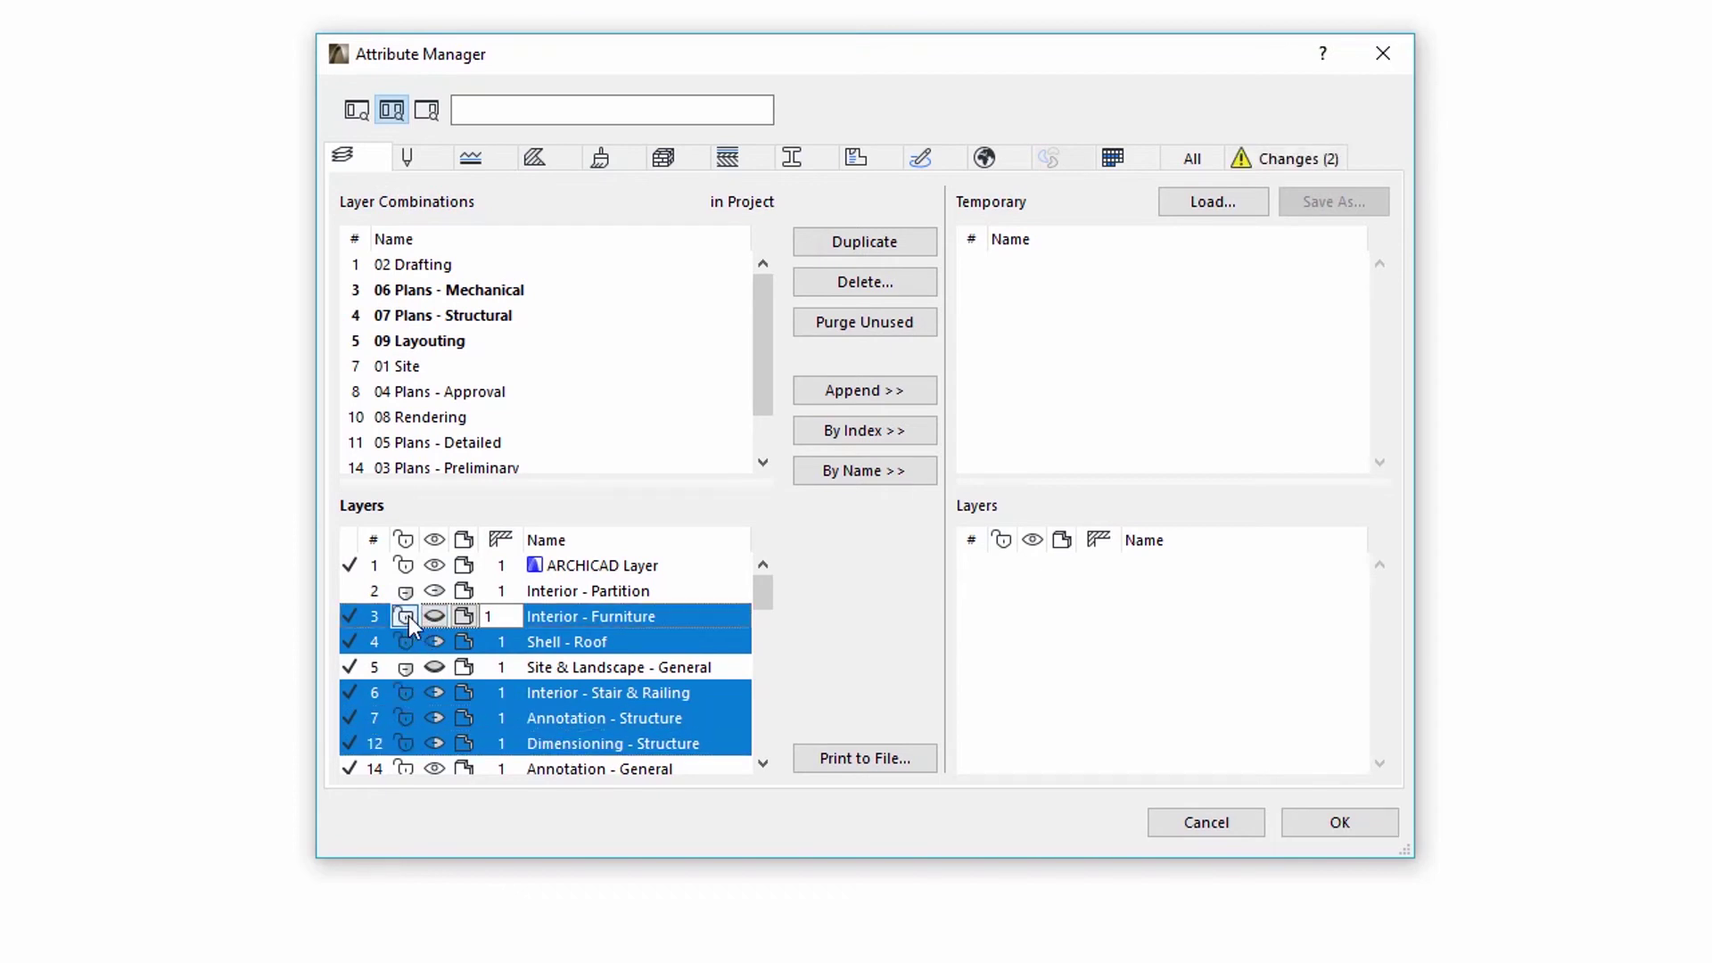
{"action": "left_click", "coordinate": [407, 617]}
{"action": "left_click", "coordinate": [408, 617]}
{"action": "left_click", "coordinate": [435, 615]}
{"action": "left_click", "coordinate": [441, 617]}
{"action": "left_click", "coordinate": [441, 617]}
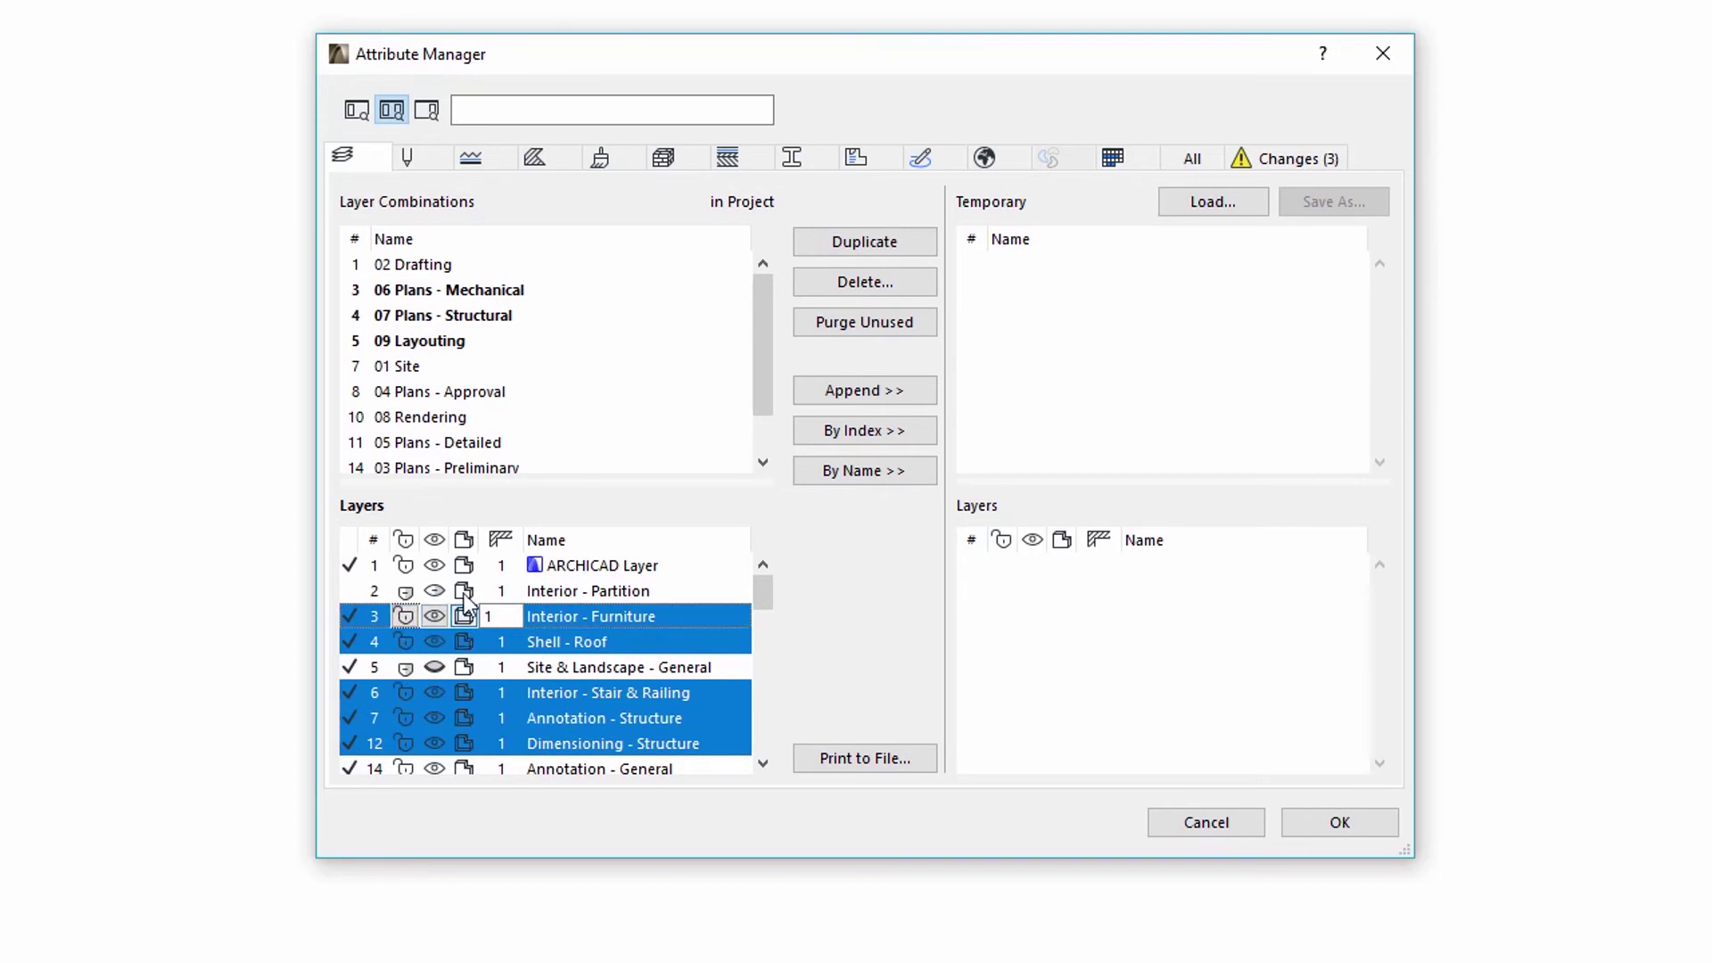
{"action": "left_click", "coordinate": [434, 161]}
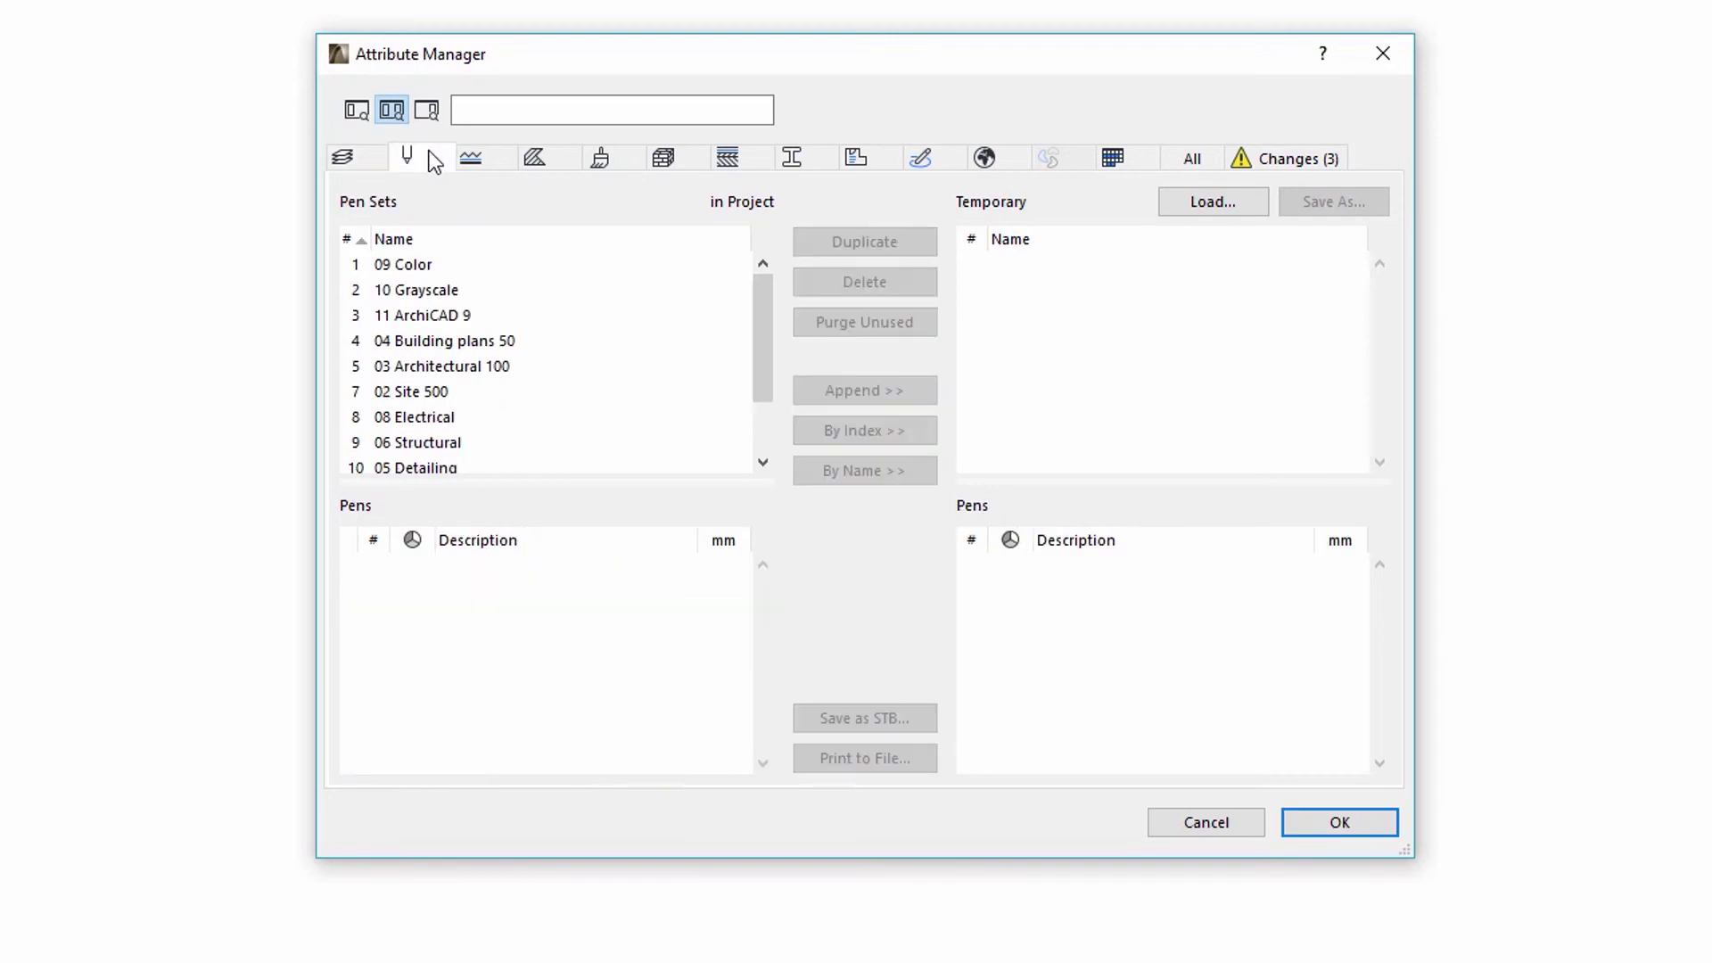
In pen set 11 ArchiCAD 9, change pen 5's colour to red.
{"action": "double_click", "coordinate": [465, 314]}
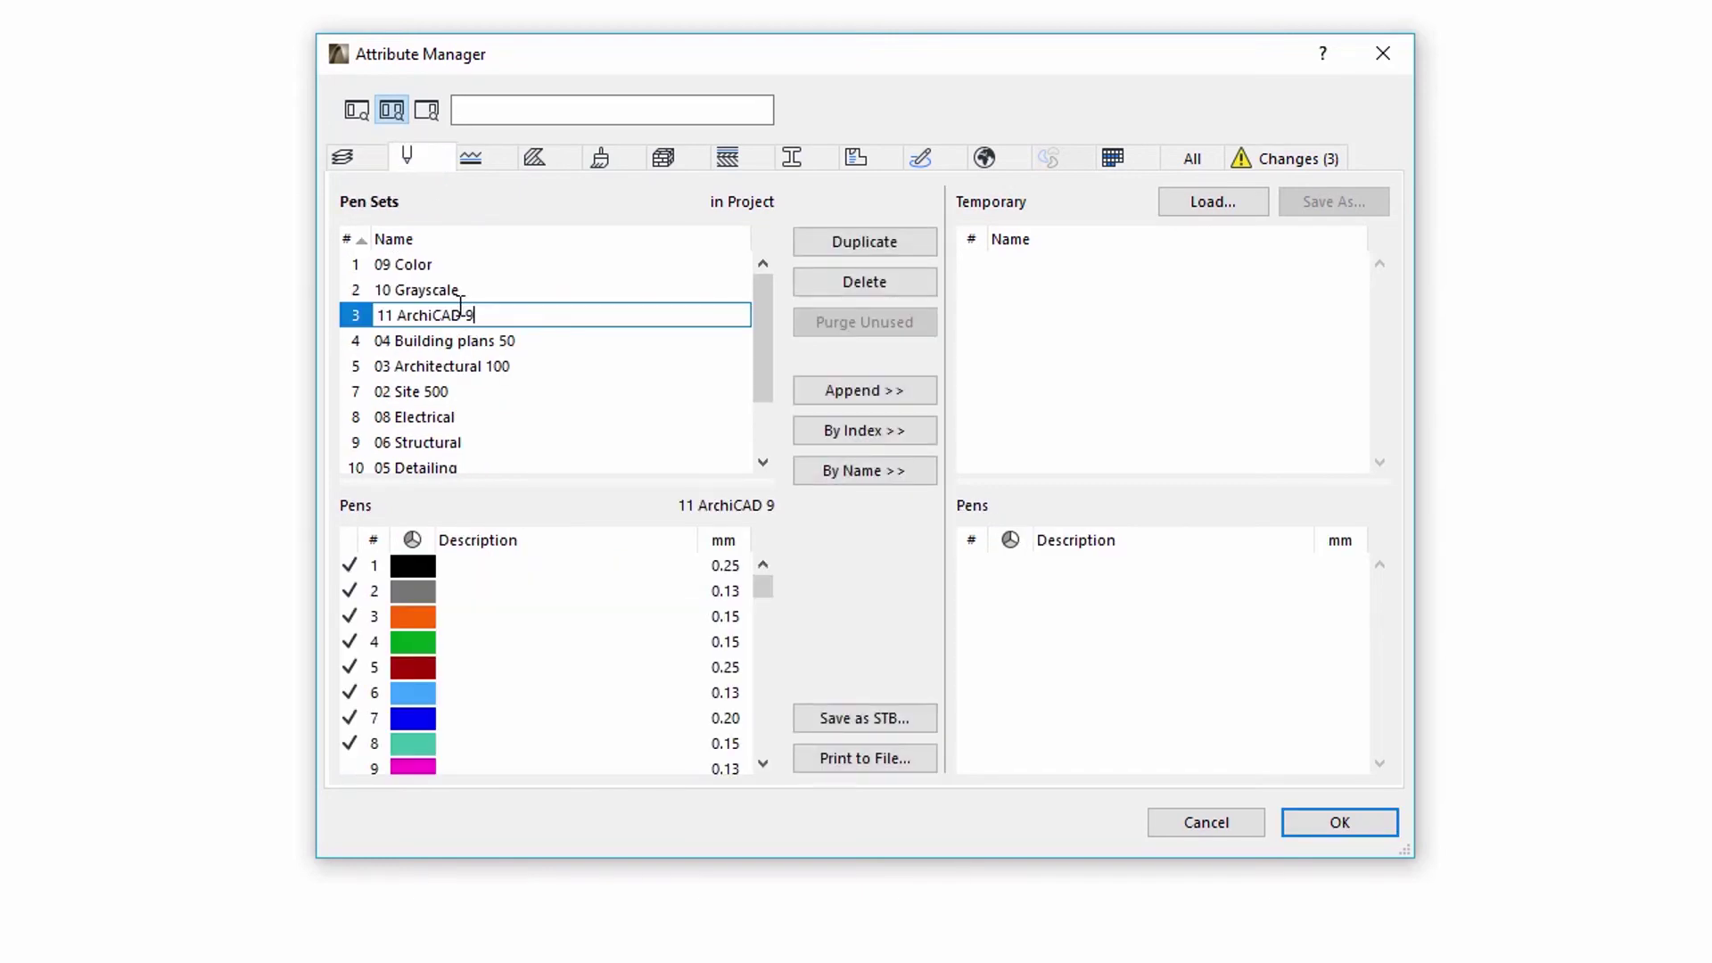
{"action": "left_click", "coordinate": [421, 669]}
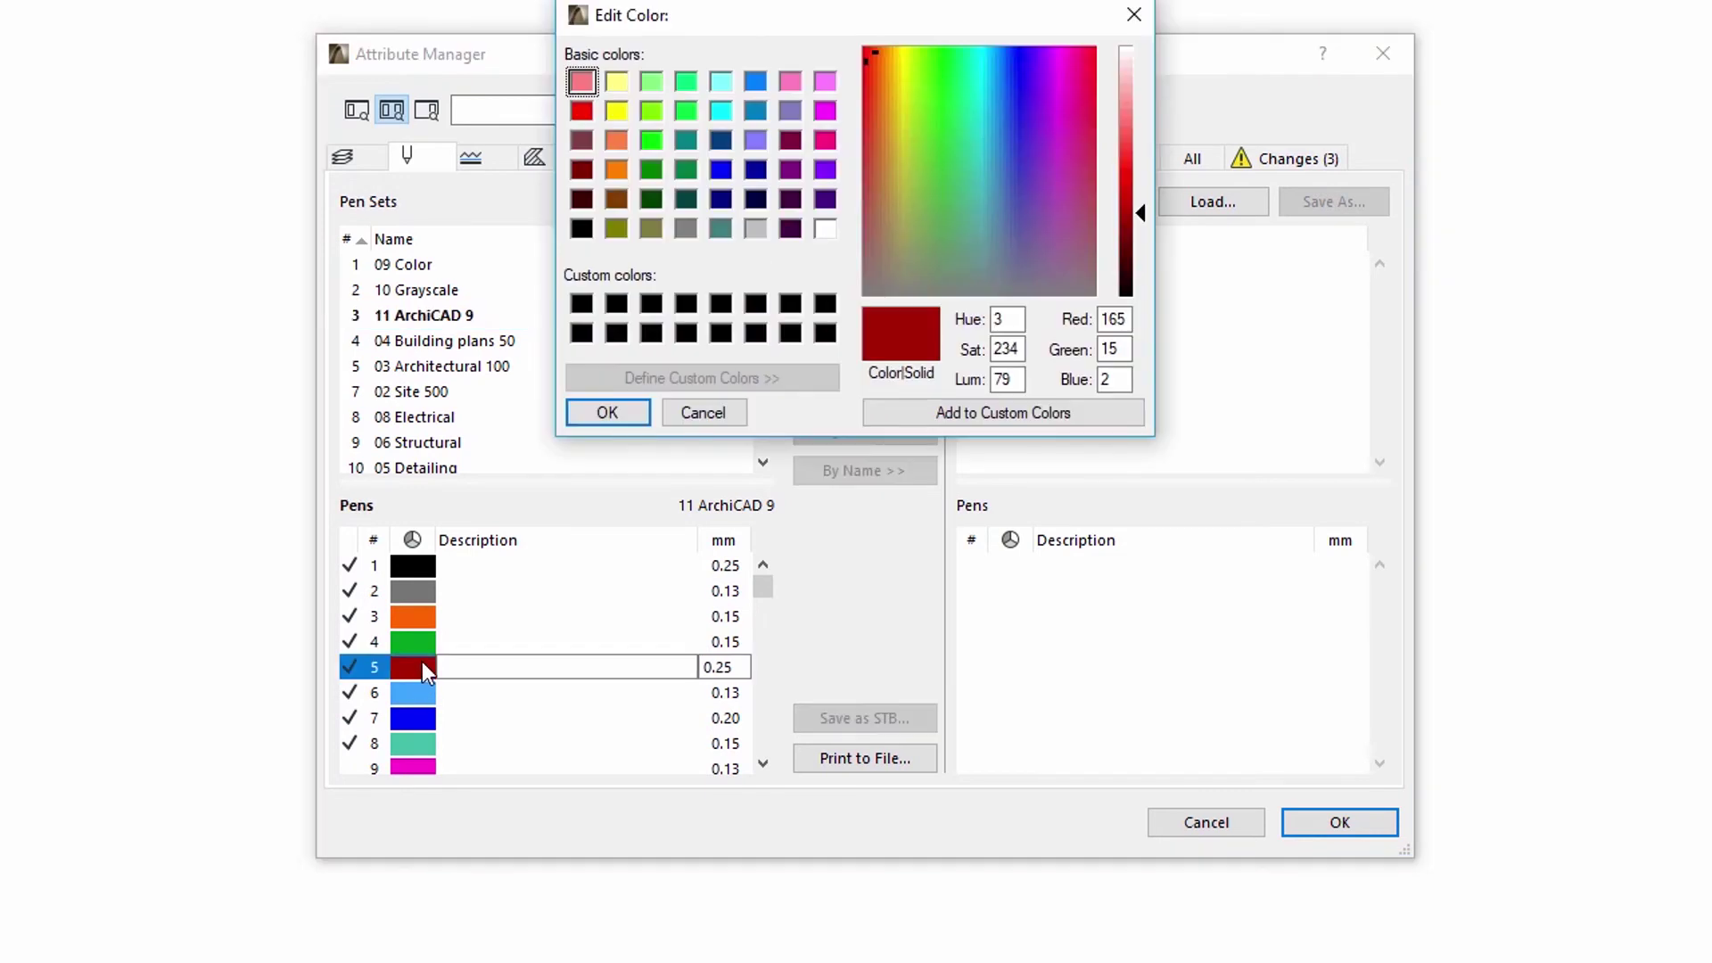
{"action": "left_click", "coordinate": [581, 109]}
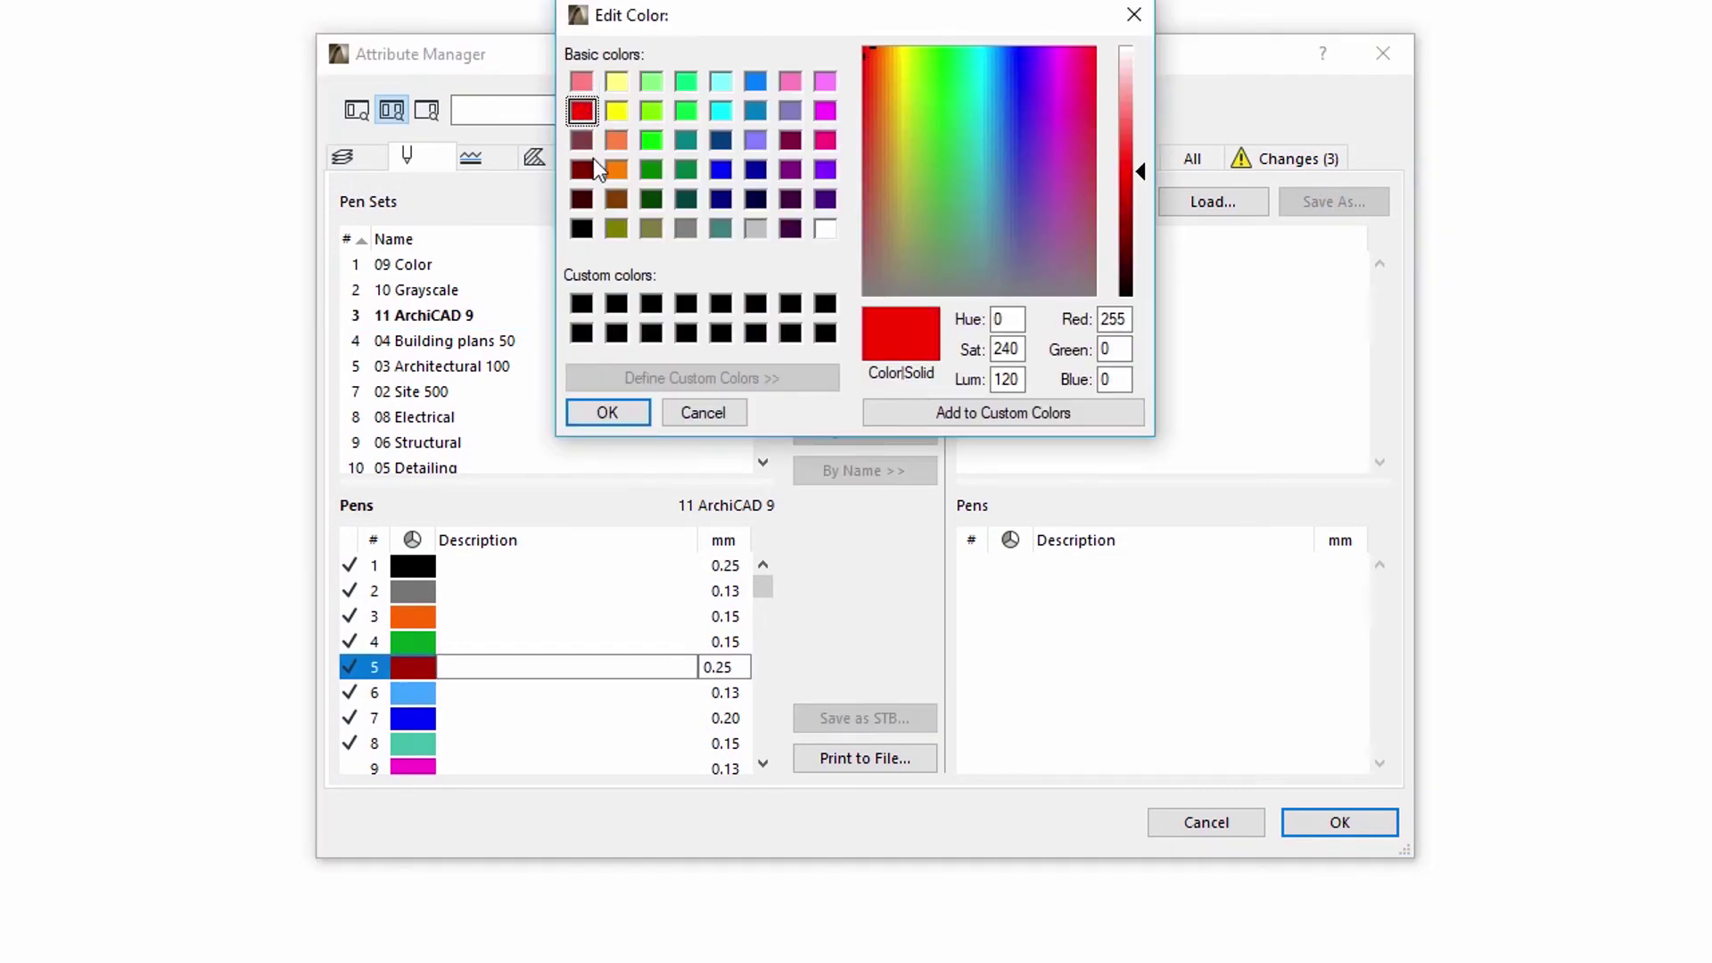
{"action": "left_click", "coordinate": [613, 421]}
Colour pens 3, 4, 6, 7 and 8 light yellow.
{"action": "left_click", "coordinate": [432, 617]}
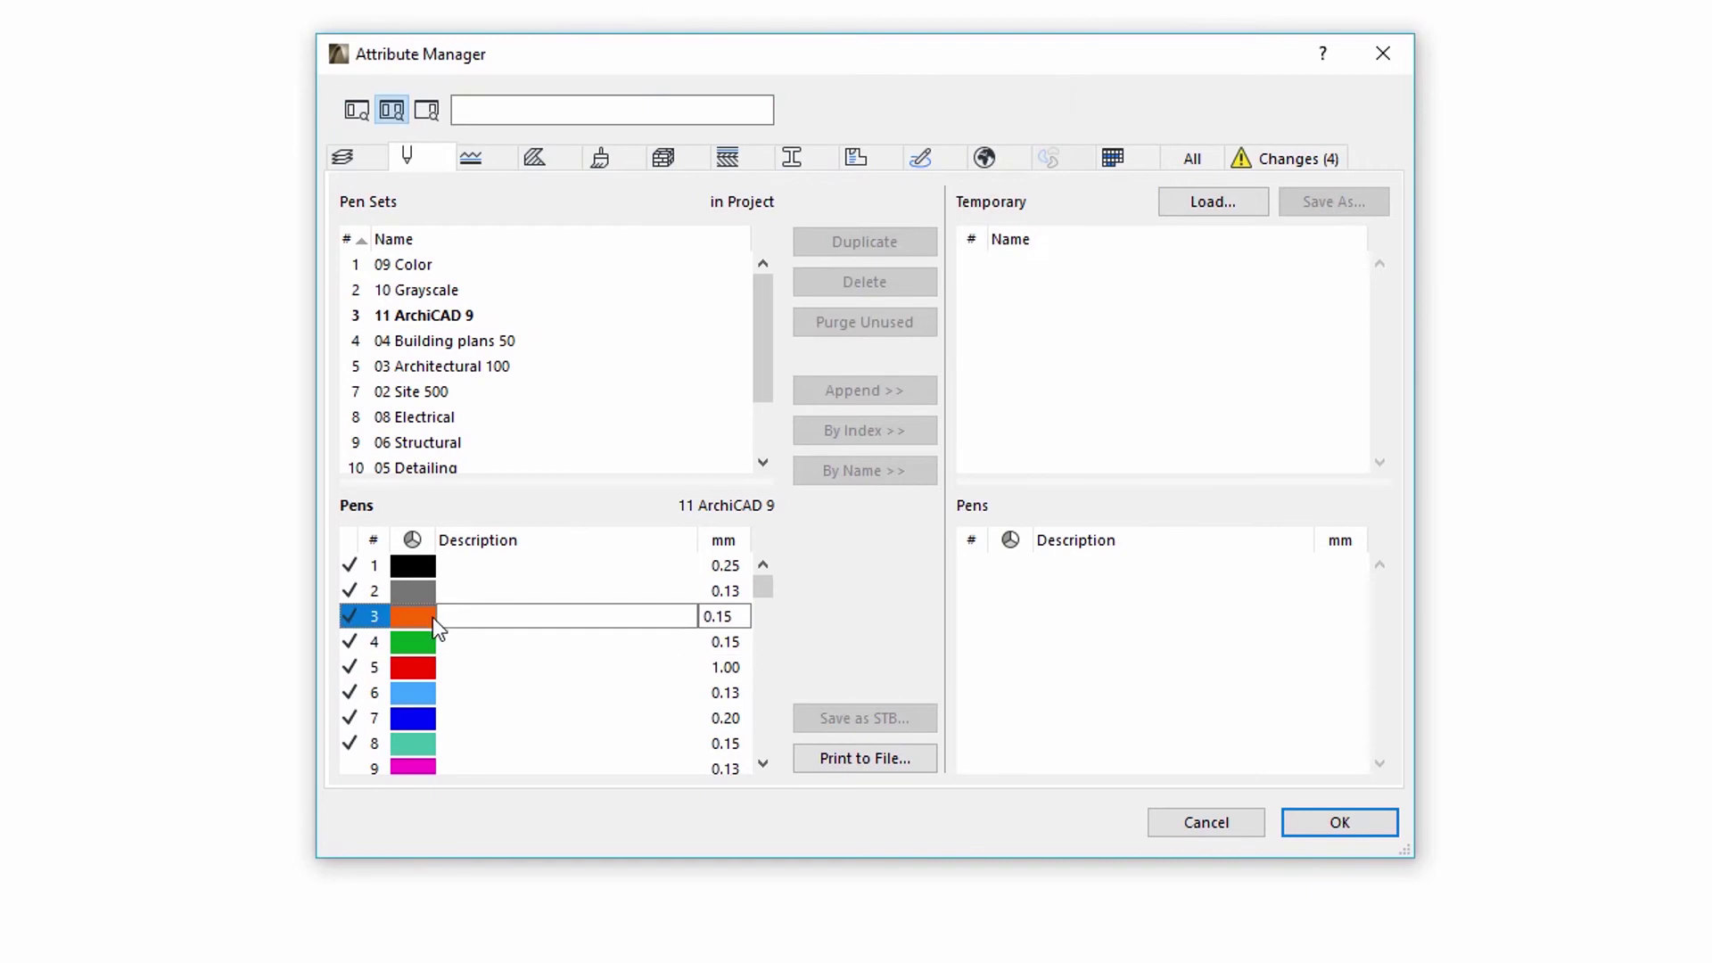
{"action": "left_click", "coordinate": [450, 644], "text": "ctrl"}
{"action": "left_click", "coordinate": [430, 694], "text": "ctrl"}
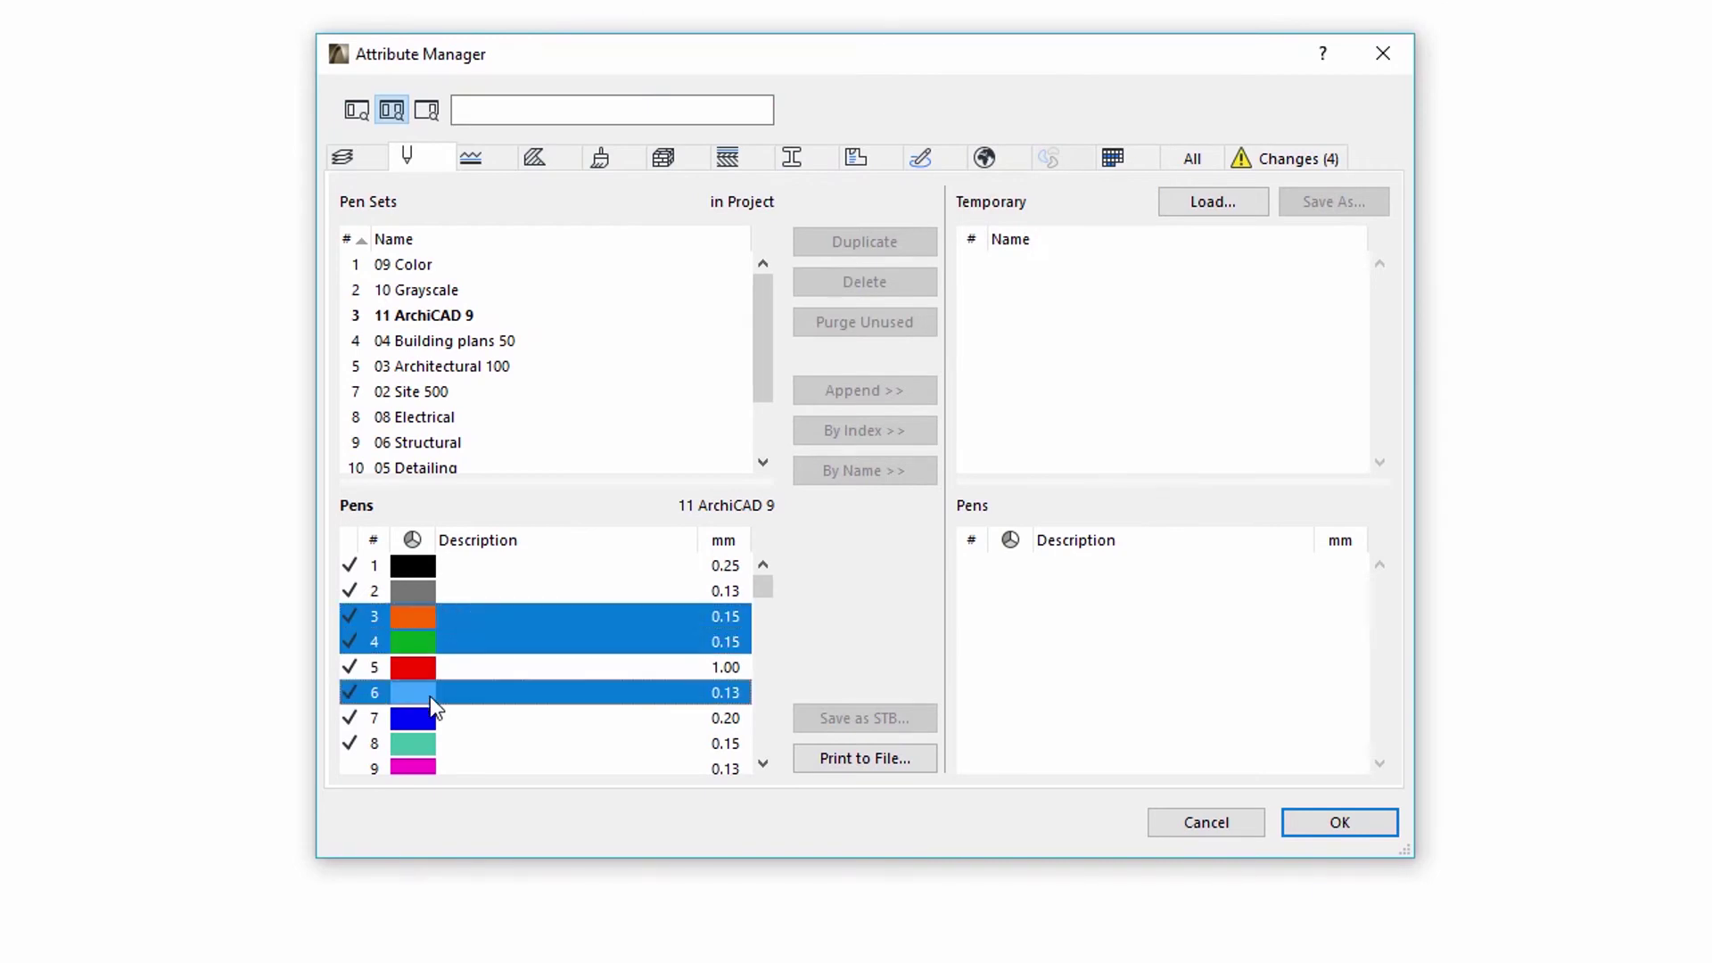
{"action": "left_click", "coordinate": [435, 737], "text": "ctrl"}
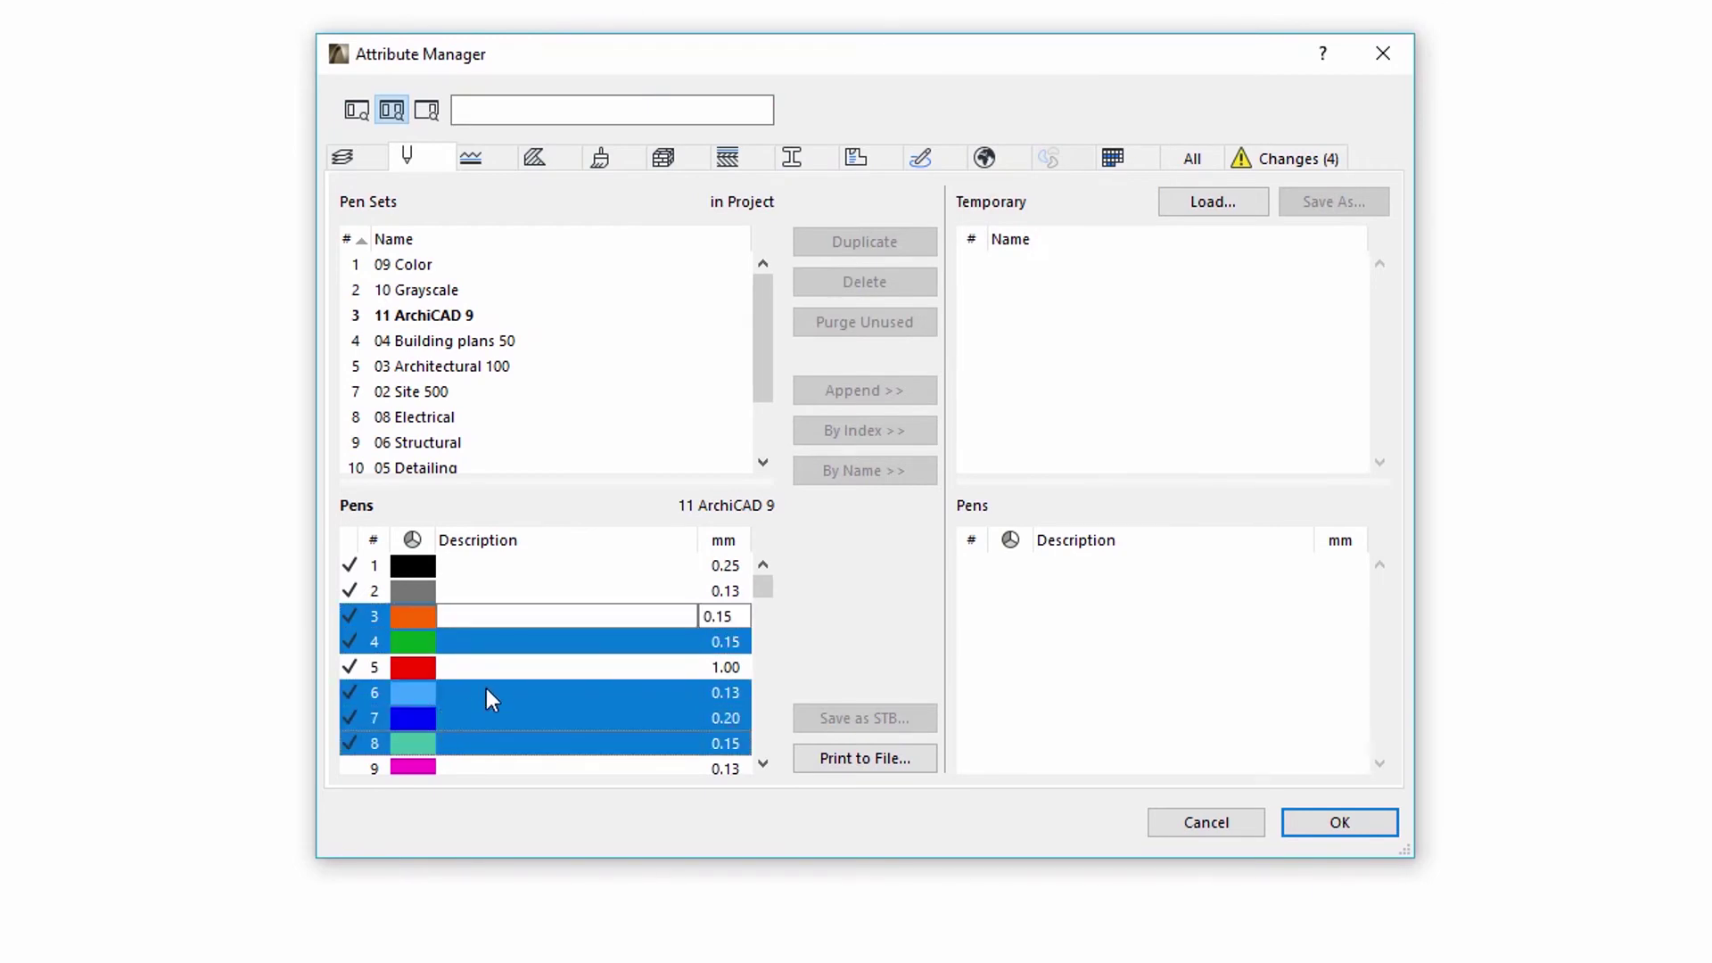
{"action": "left_click", "coordinate": [415, 619]}
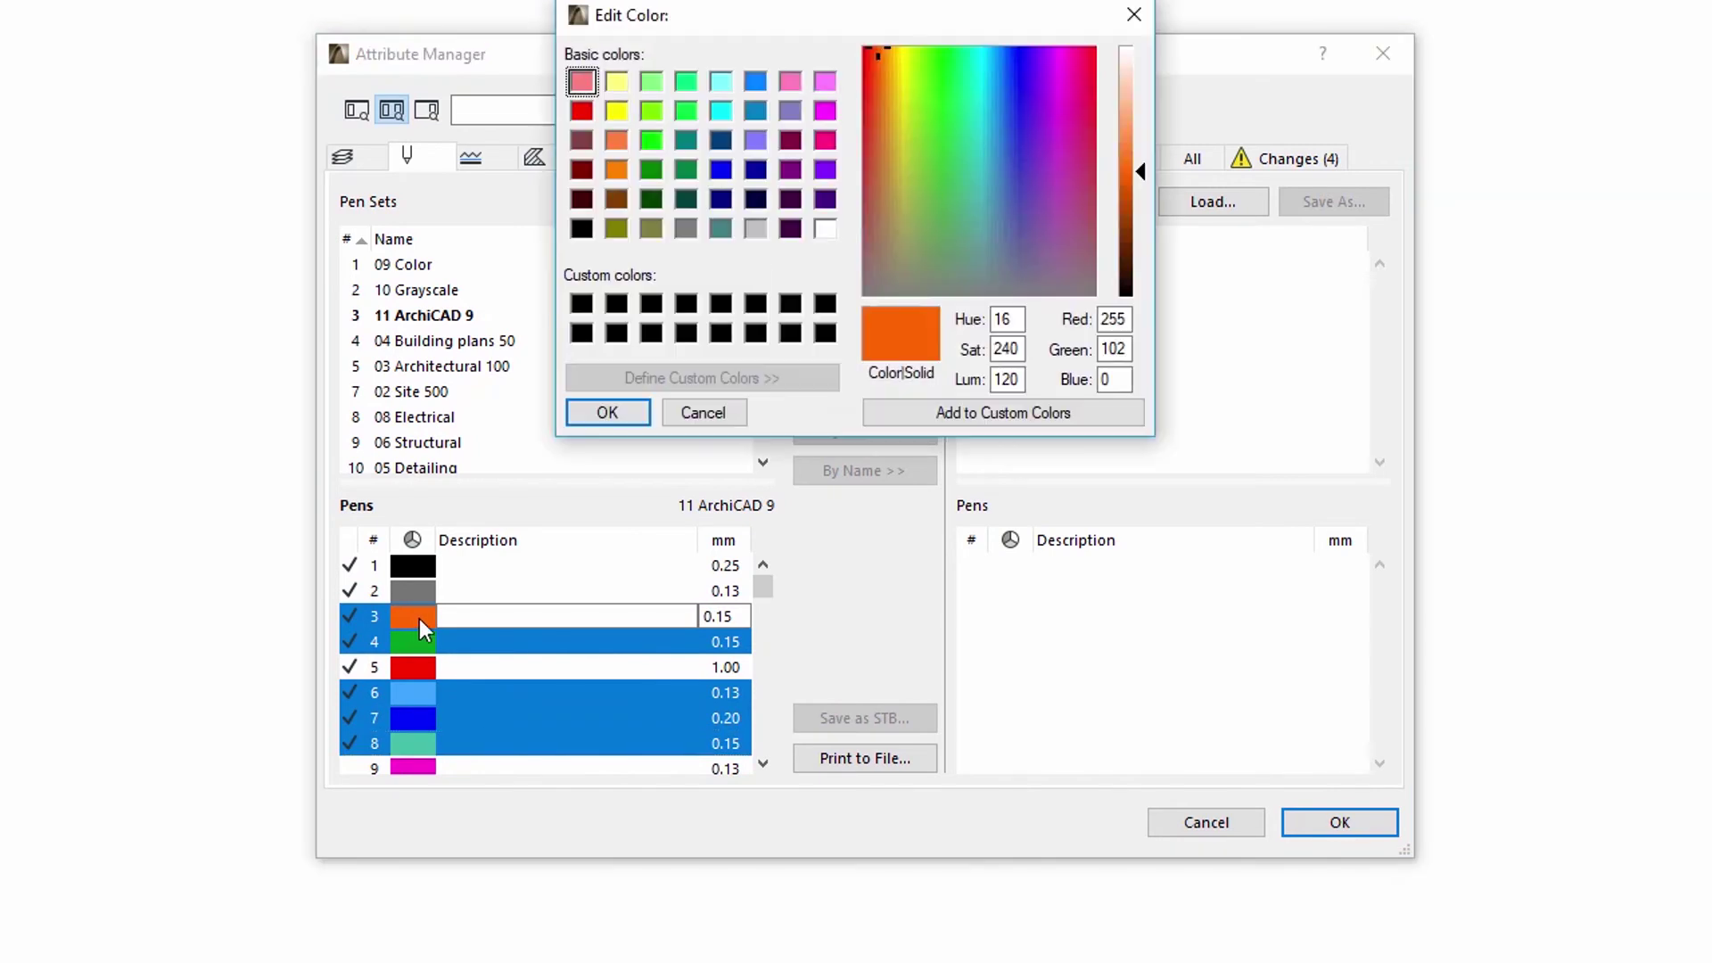
{"action": "left_click", "coordinate": [624, 82]}
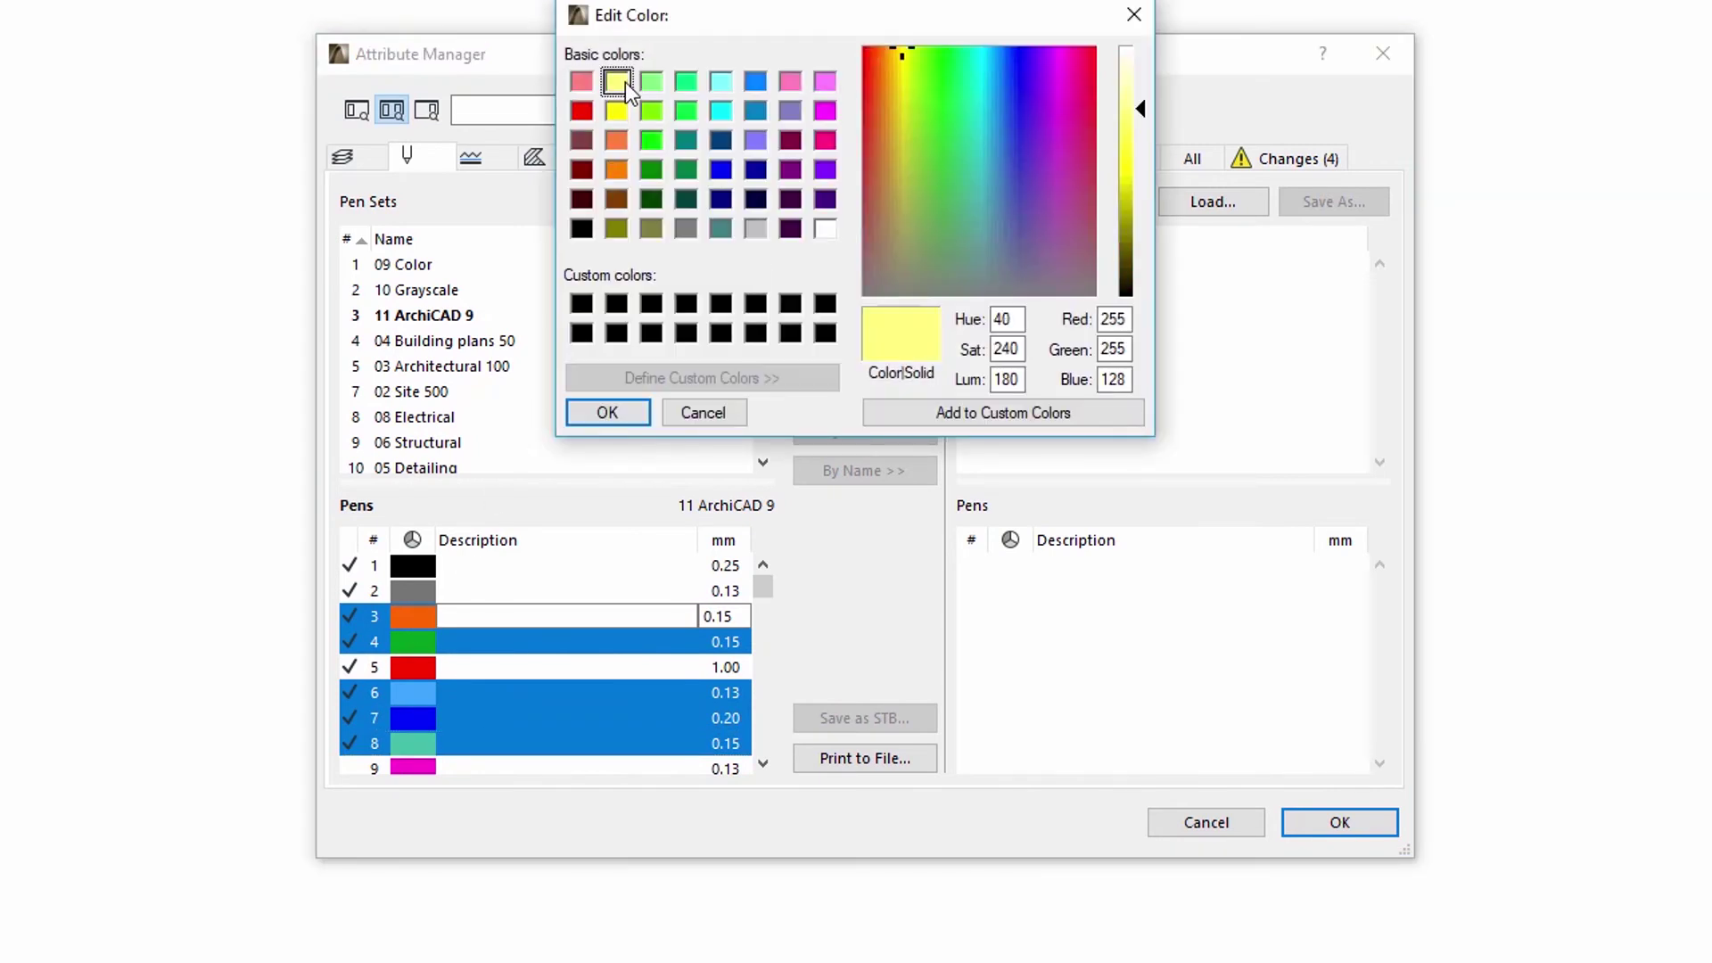
{"action": "left_click", "coordinate": [606, 416]}
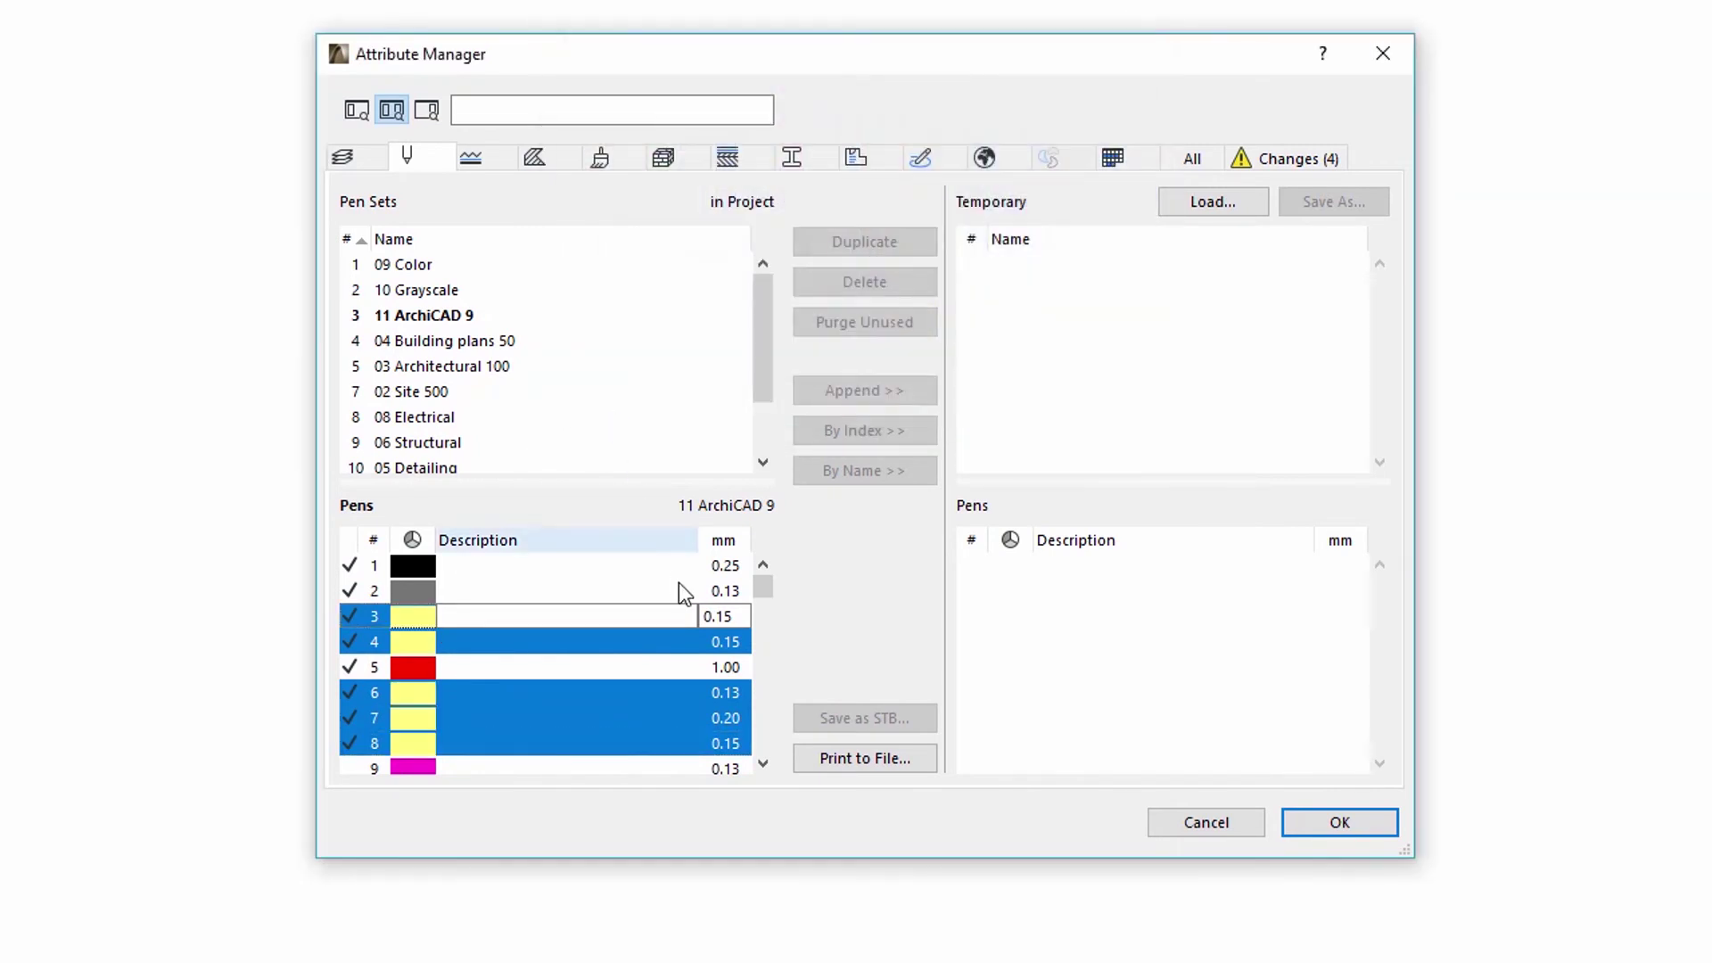
Set the width of those five pens to 0.45 mm.
{"action": "key", "text": "BackSpace"}
{"action": "key", "text": "BackSpace"}
{"action": "type", "text": "45"}
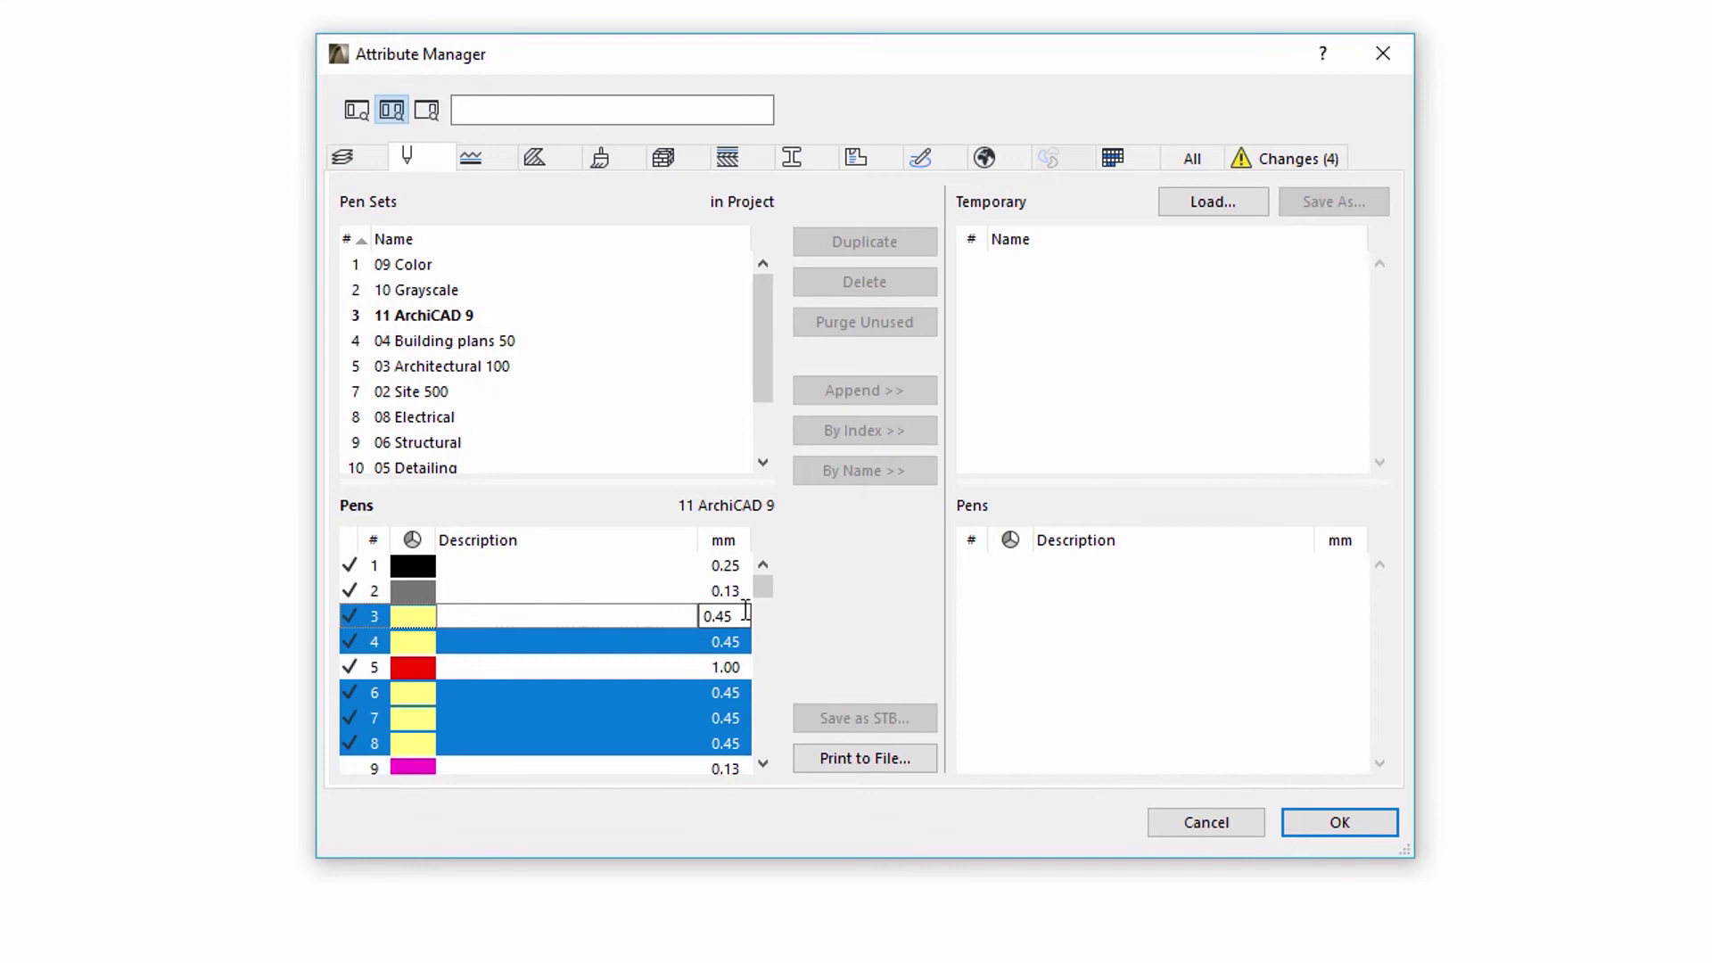
{"action": "left_click", "coordinate": [809, 158]}
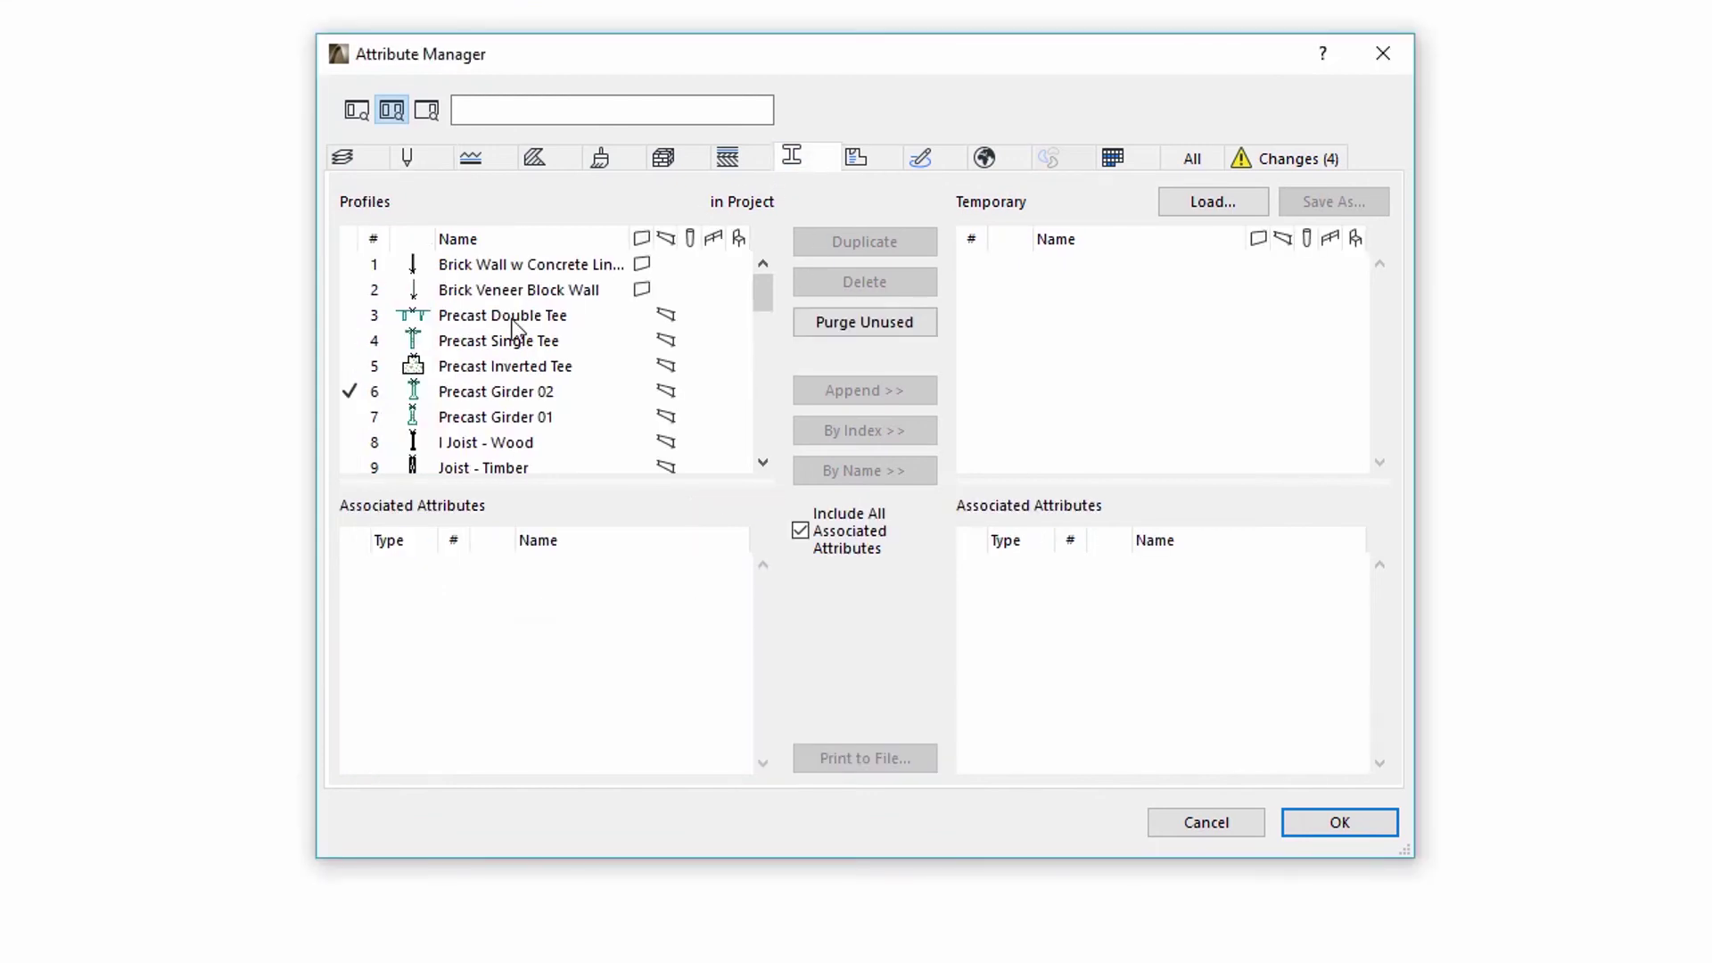
Inspect the Precast Double Tee and Precast Inverted Tee profiles' associated attributes.
{"action": "left_click", "coordinate": [417, 319]}
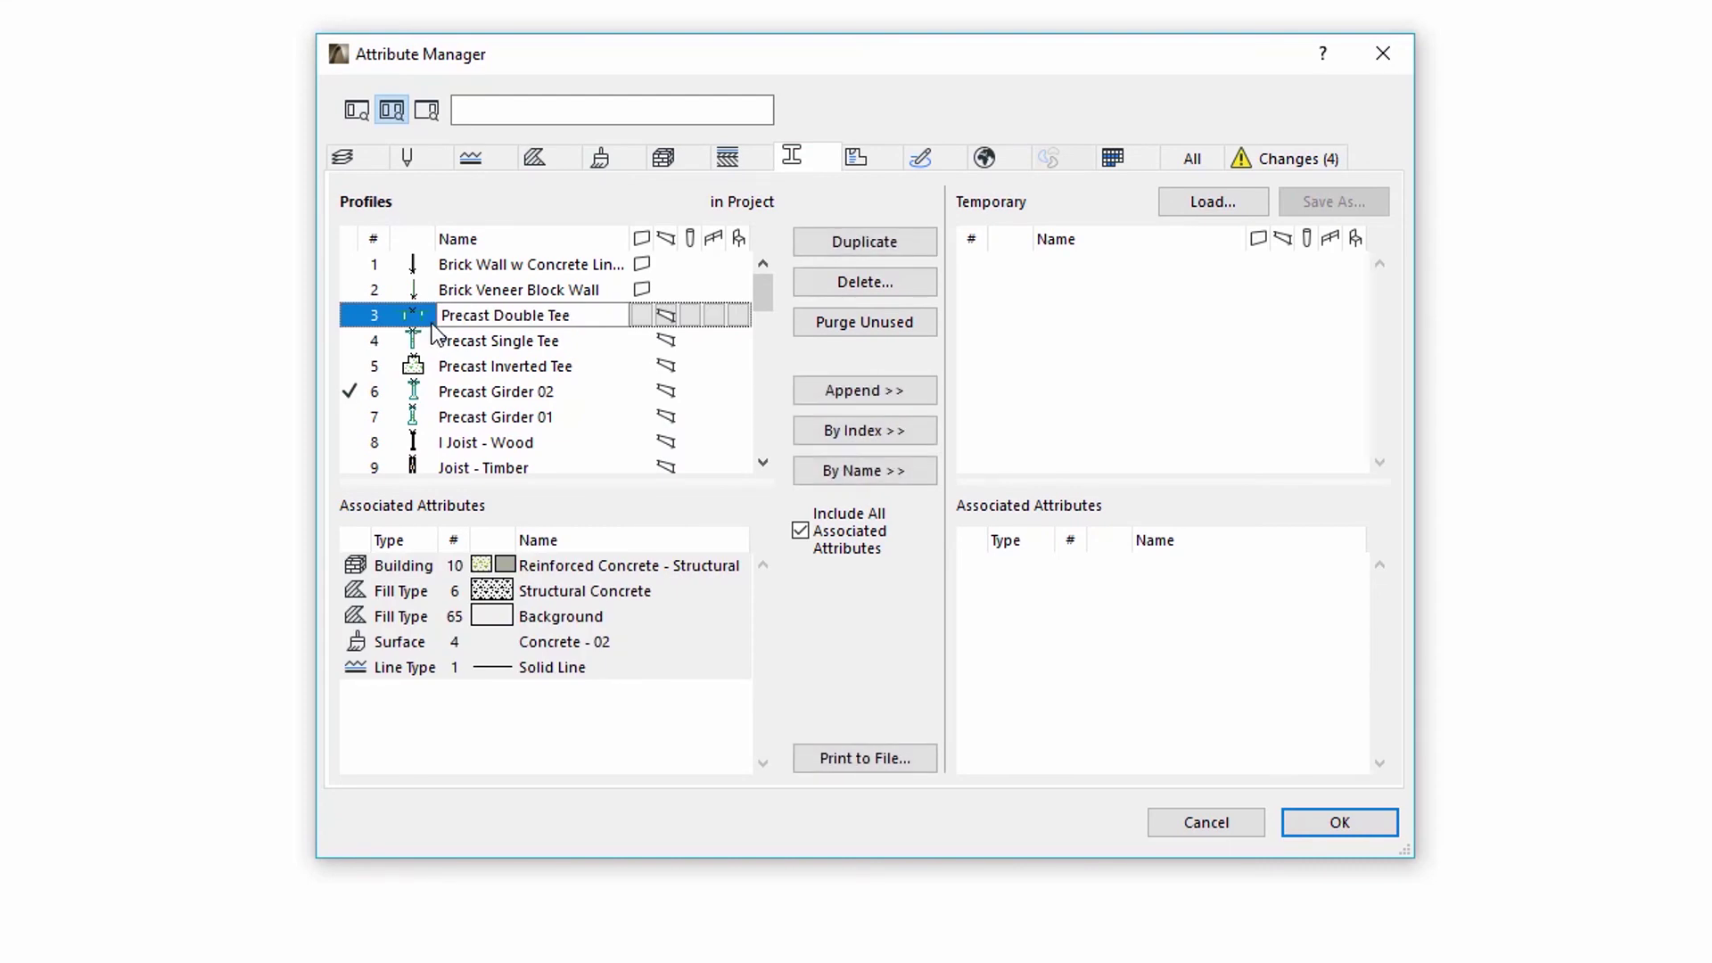
{"action": "left_click", "coordinate": [421, 373]}
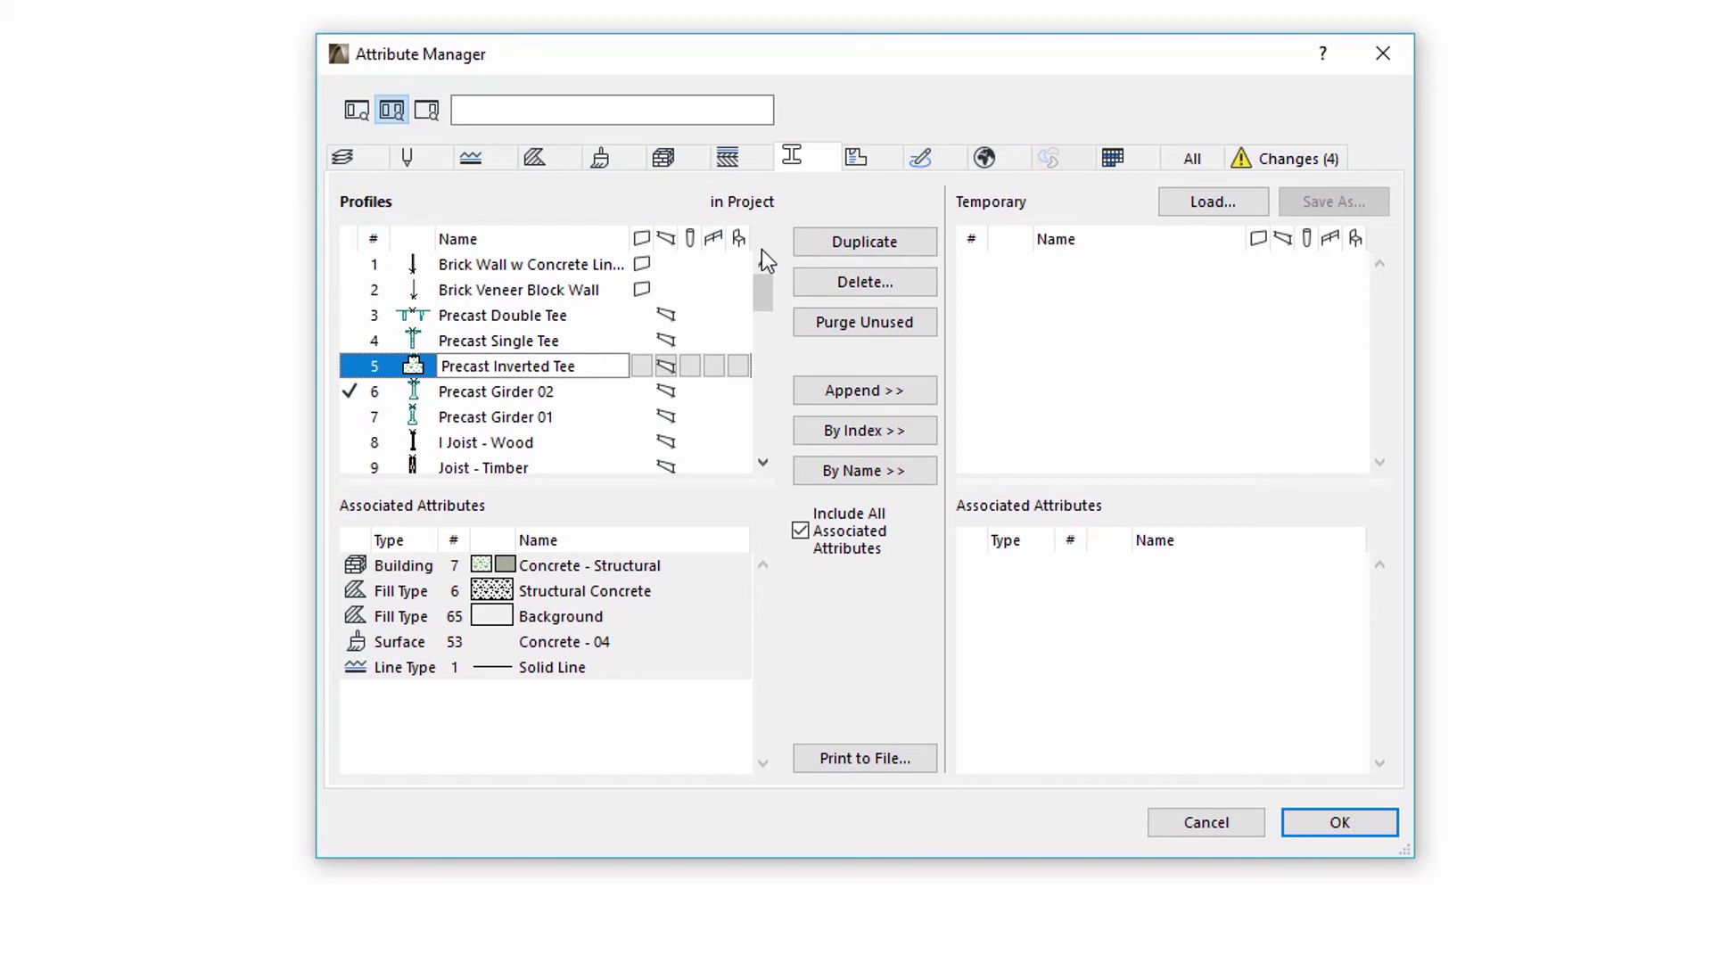
{"action": "mouse_move", "coordinate": [763, 290]}
{"action": "left_mouse_down"}
{"action": "mouse_move", "coordinate": [769, 433]}
{"action": "mouse_move", "coordinate": [777, 412]}
{"action": "left_mouse_up"}
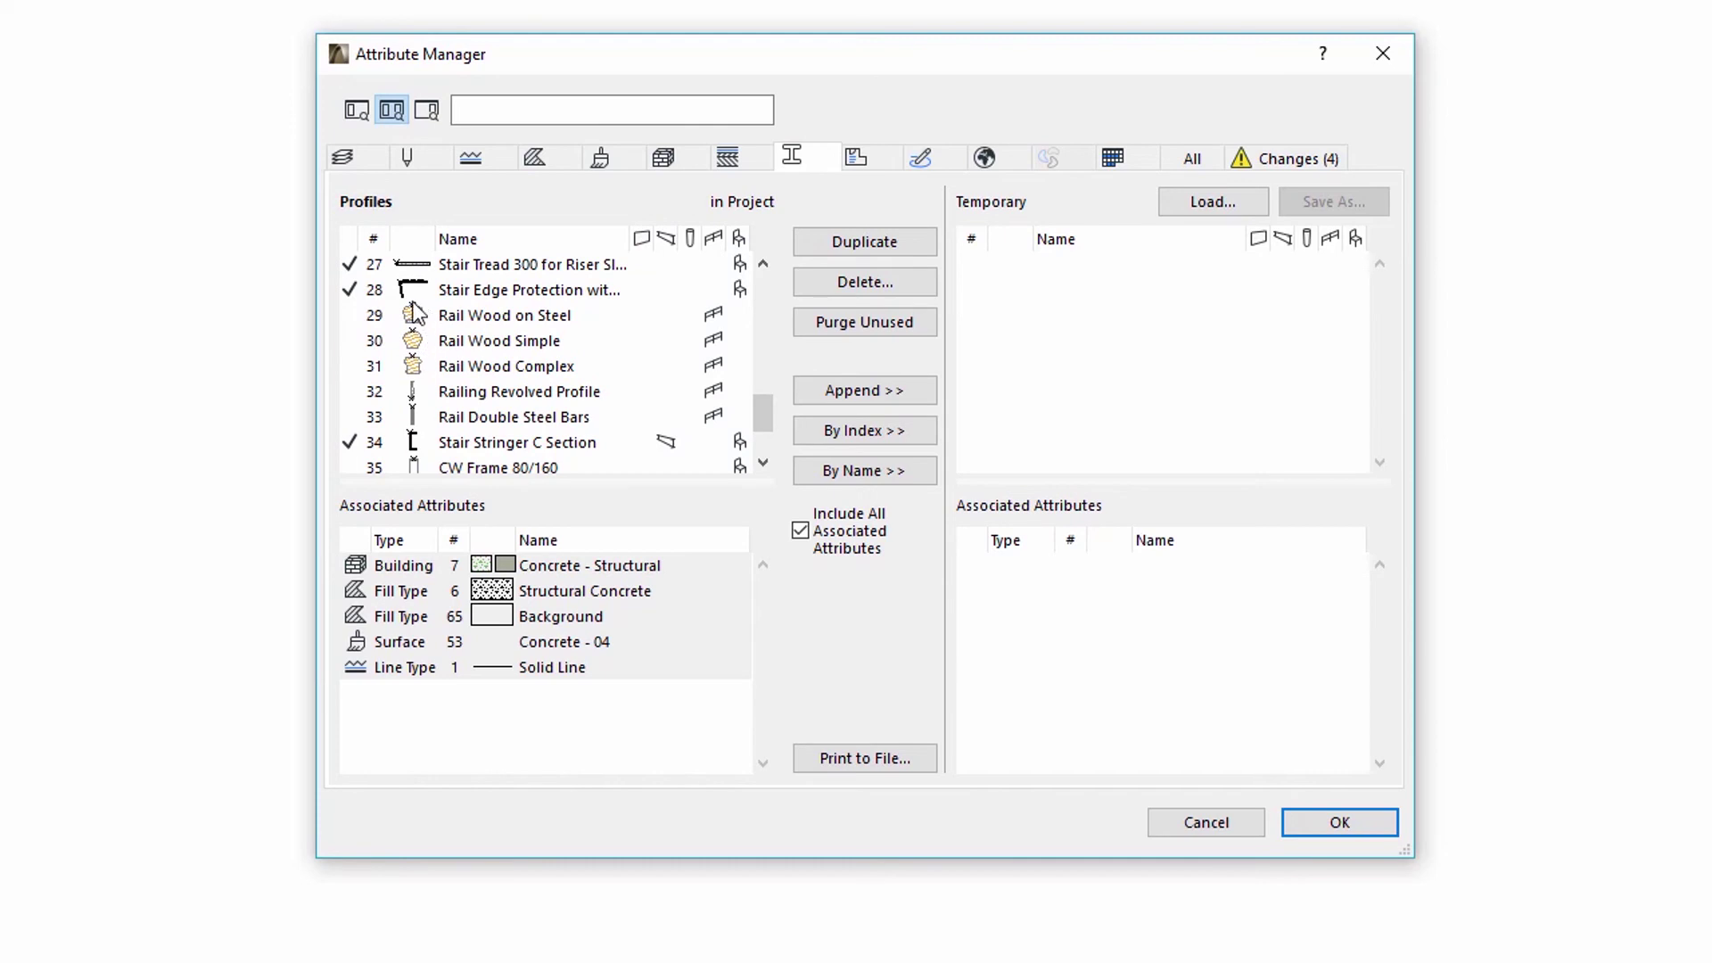
View the Revision markup style's pen colours without changing them.
{"action": "left_click", "coordinate": [926, 163]}
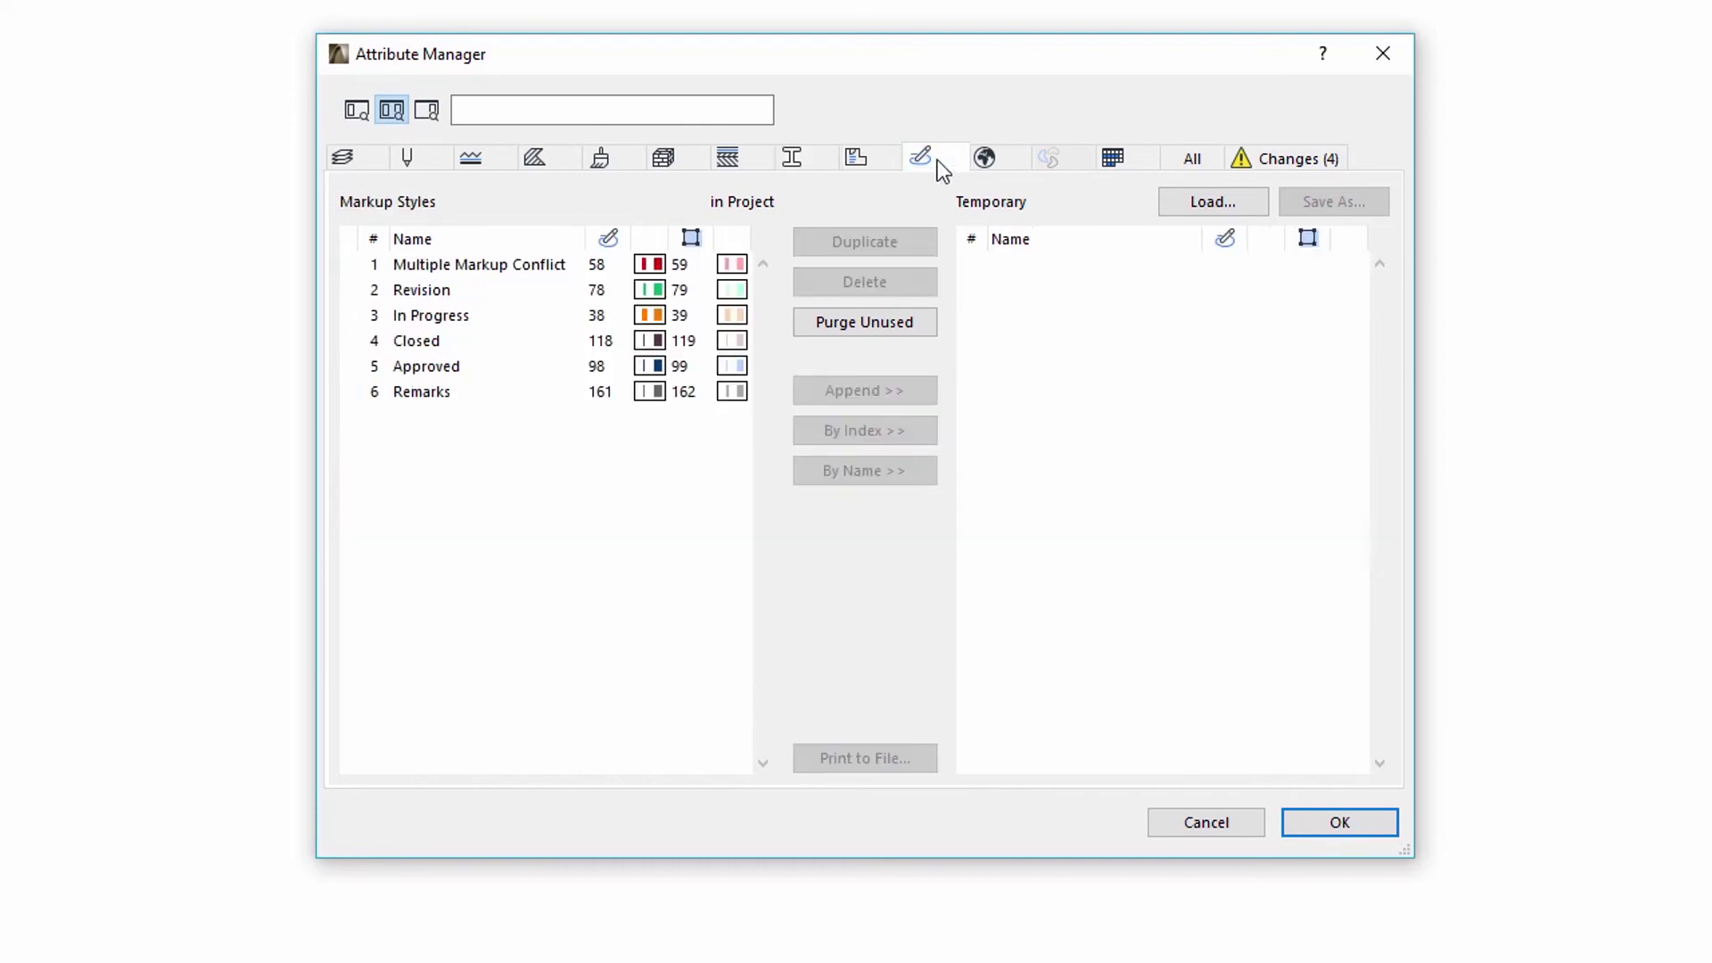
{"action": "left_click", "coordinate": [548, 291]}
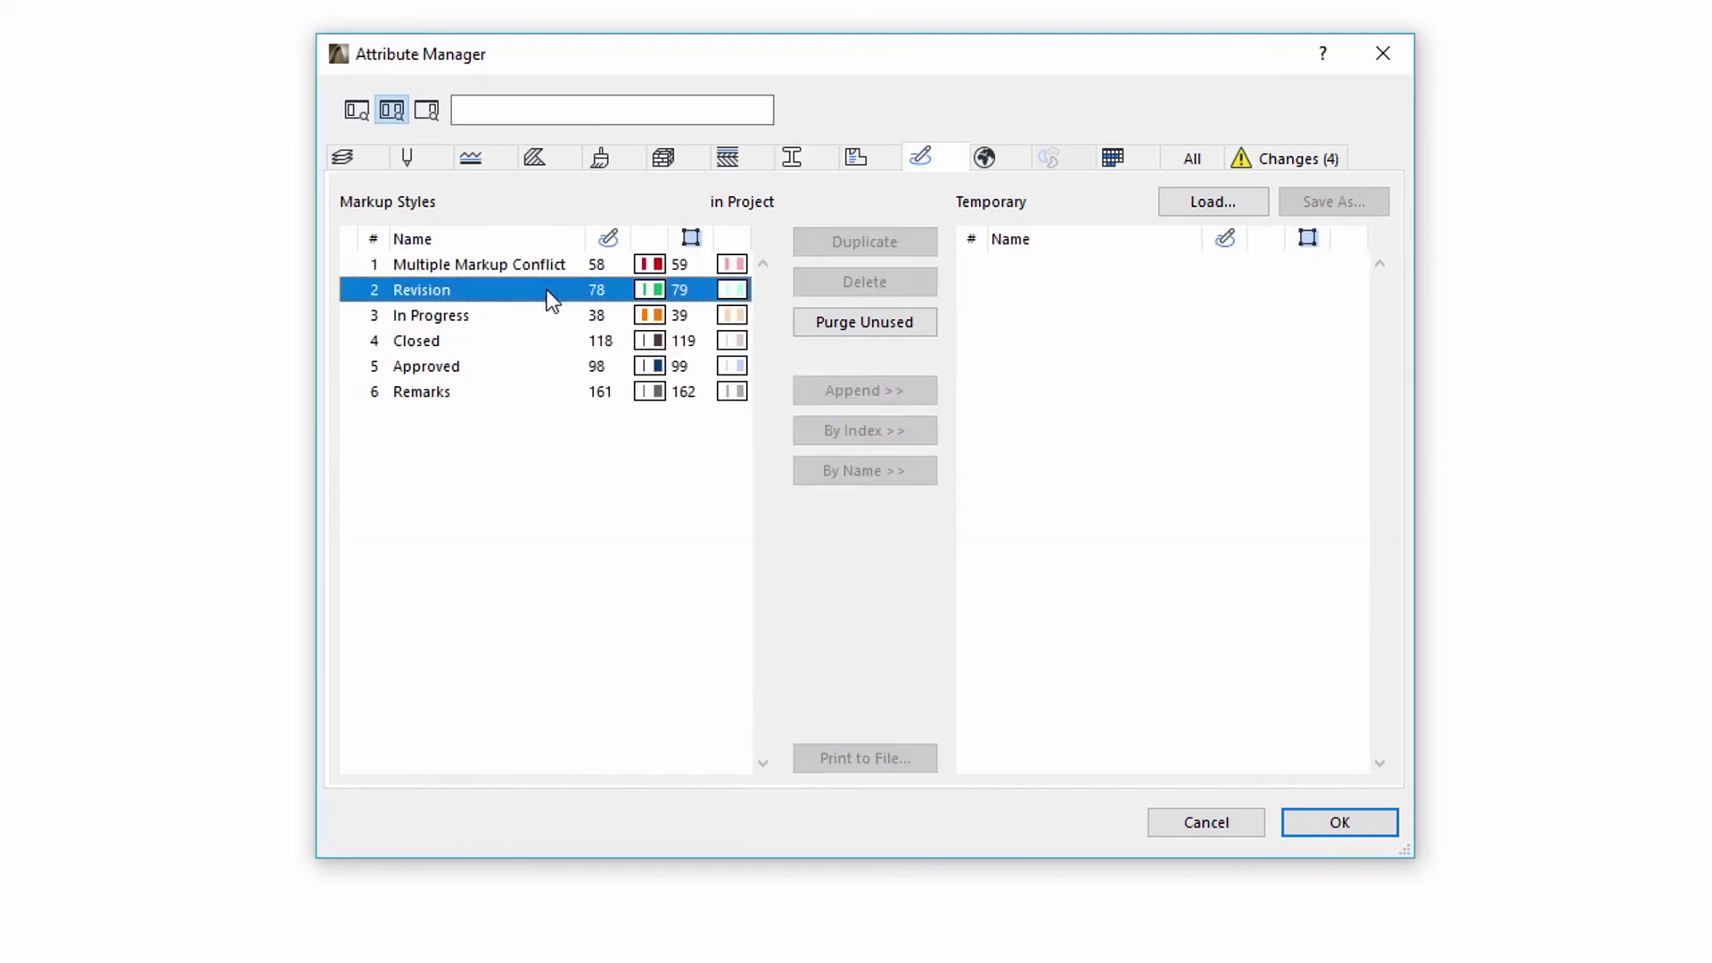
{"action": "left_click", "coordinate": [656, 296]}
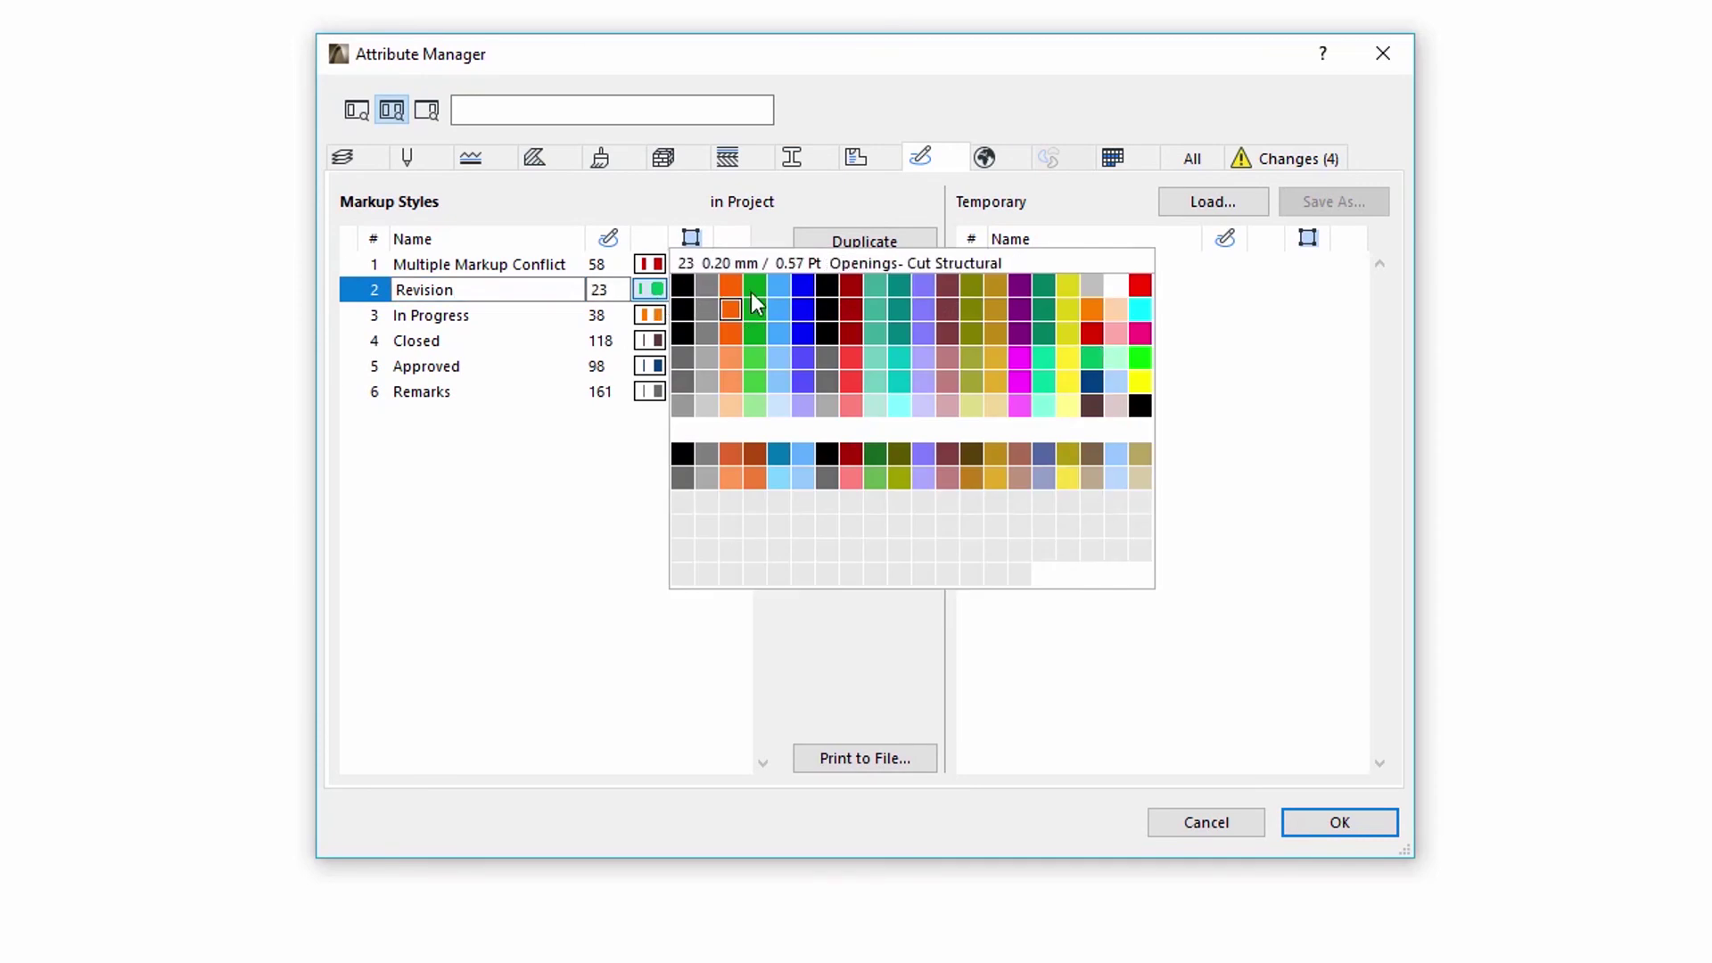
{"action": "left_click", "coordinate": [653, 298]}
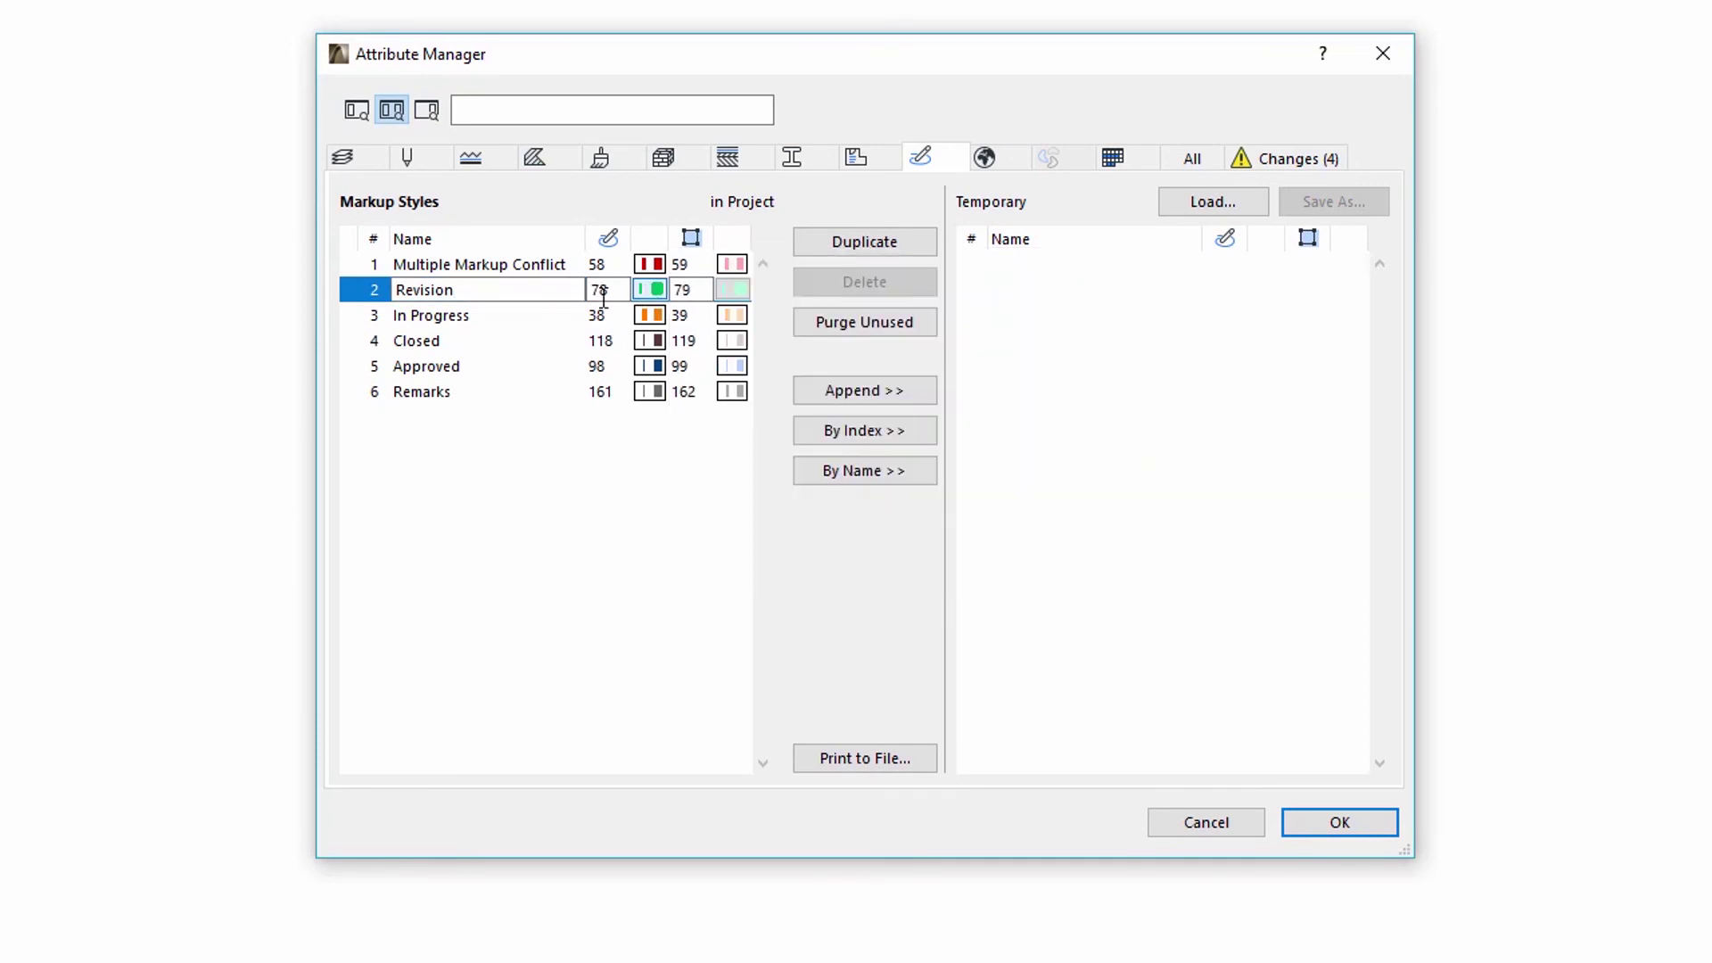
Assign pen 45 to the In Progress, Closed and Approved markup styles and review pending changes.
{"action": "left_click", "coordinate": [494, 318]}
{"action": "left_click_drag", "start_coordinate": [494, 317], "coordinate": [478, 367]}
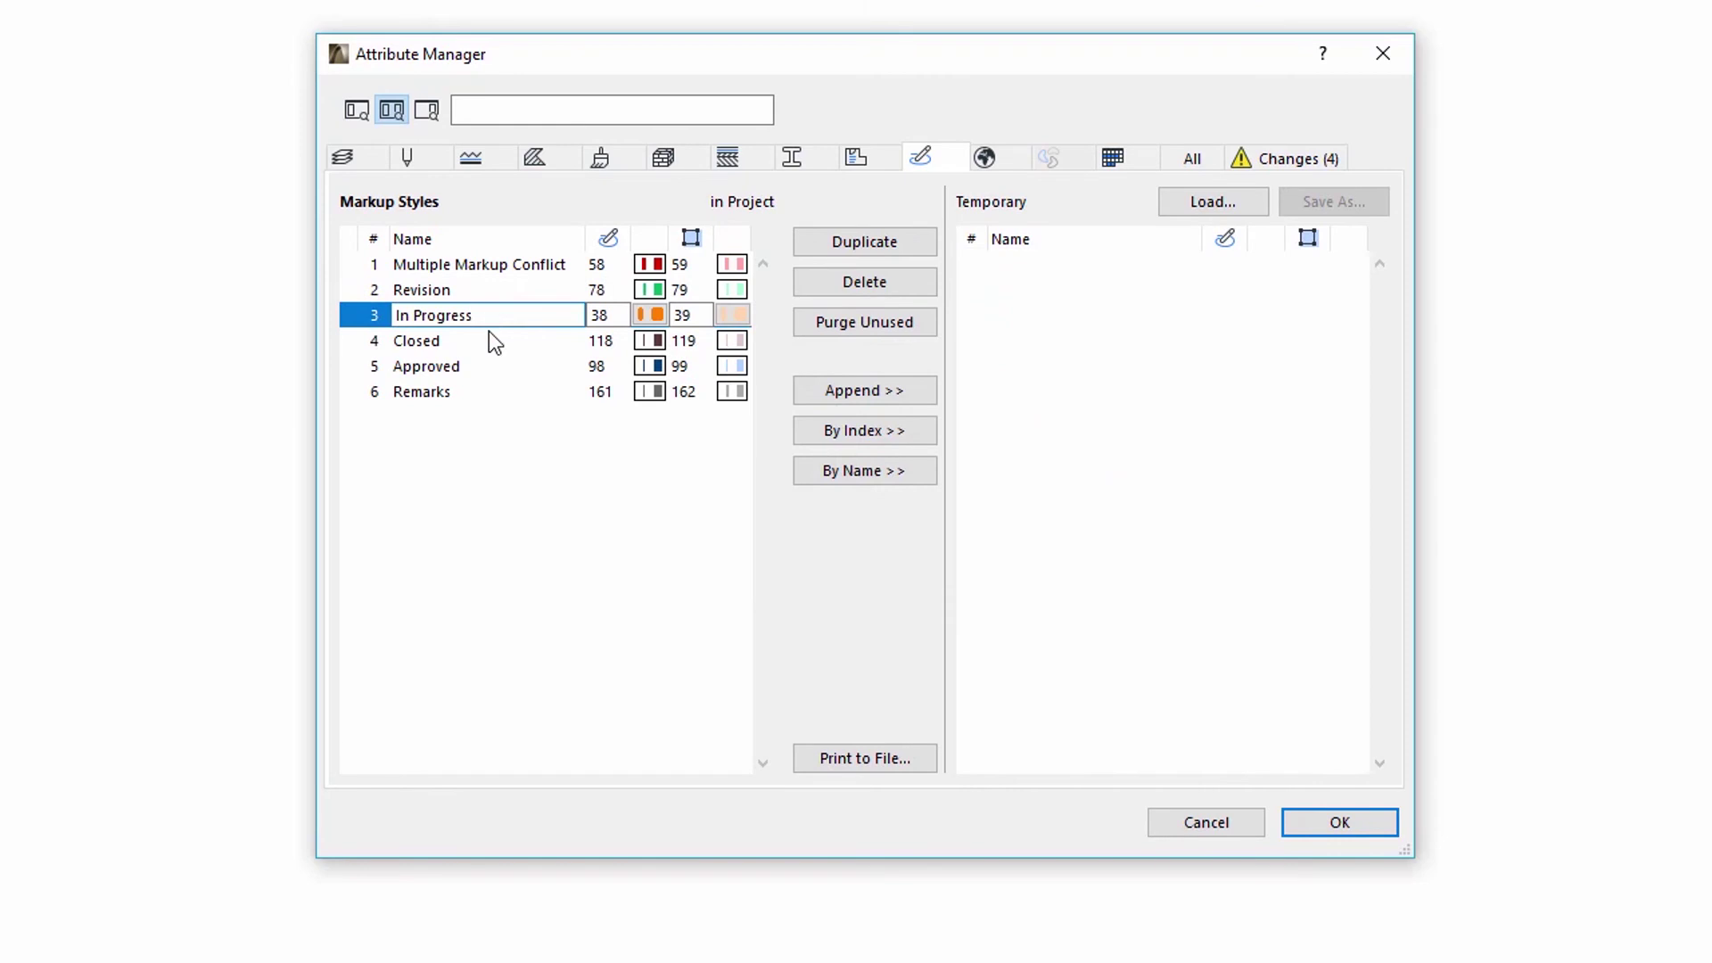
{"action": "left_click", "coordinate": [654, 312]}
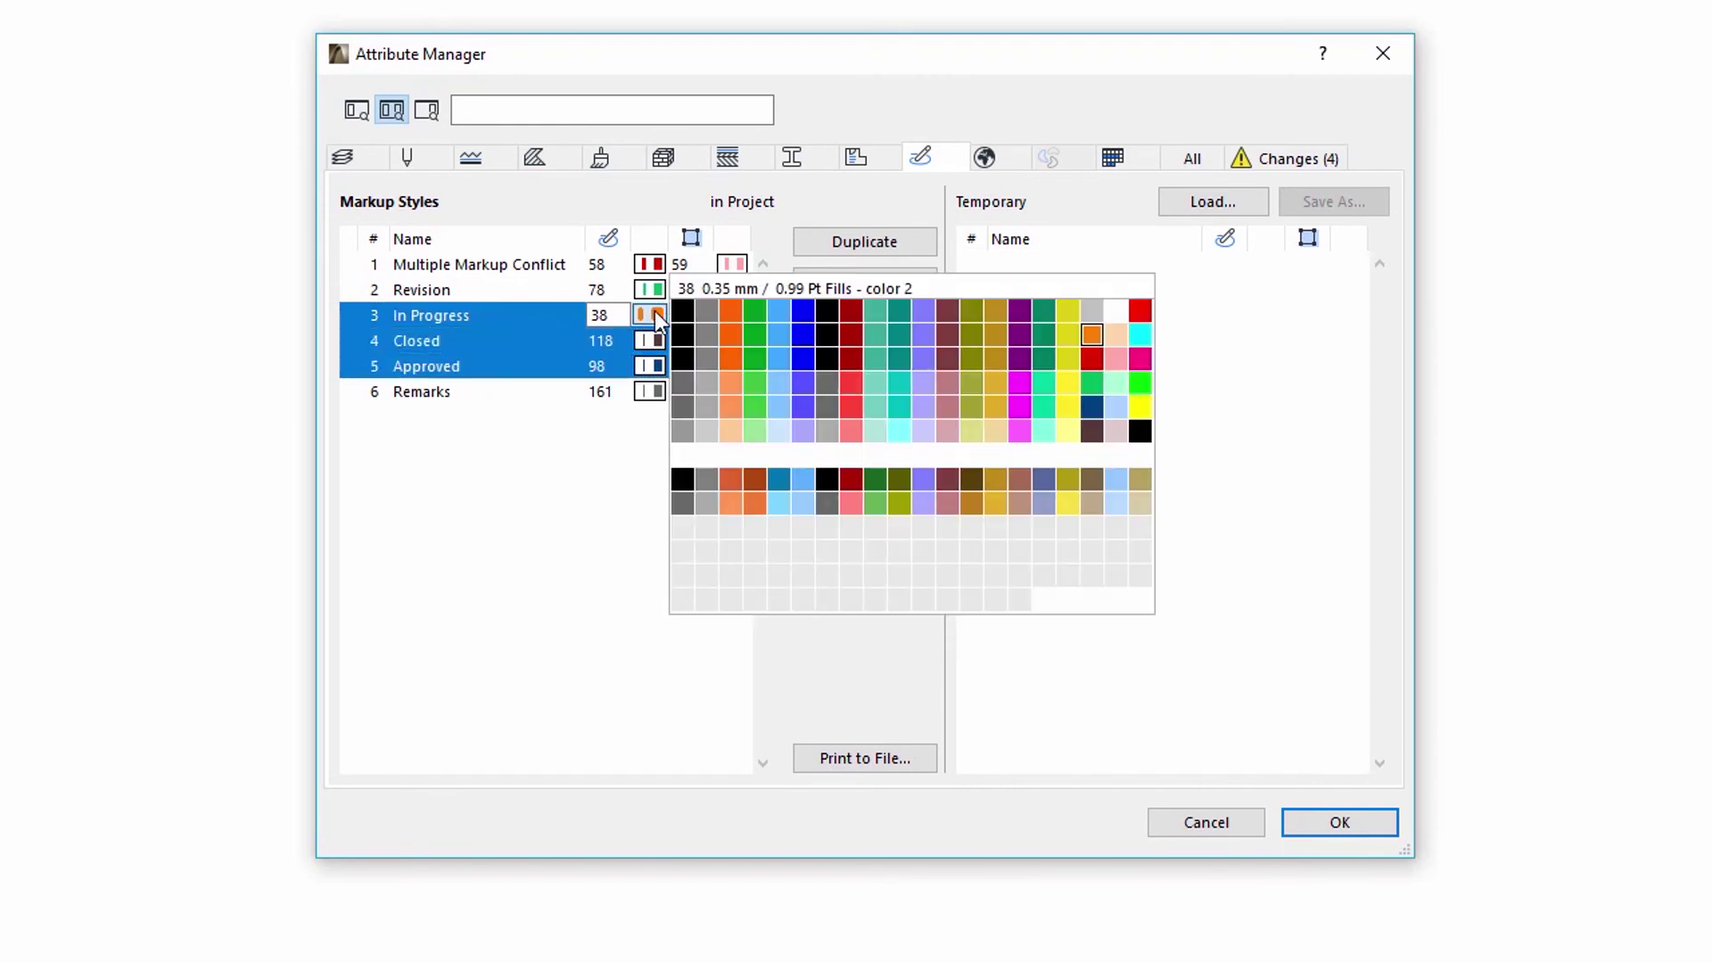
{"action": "left_click", "coordinate": [780, 355]}
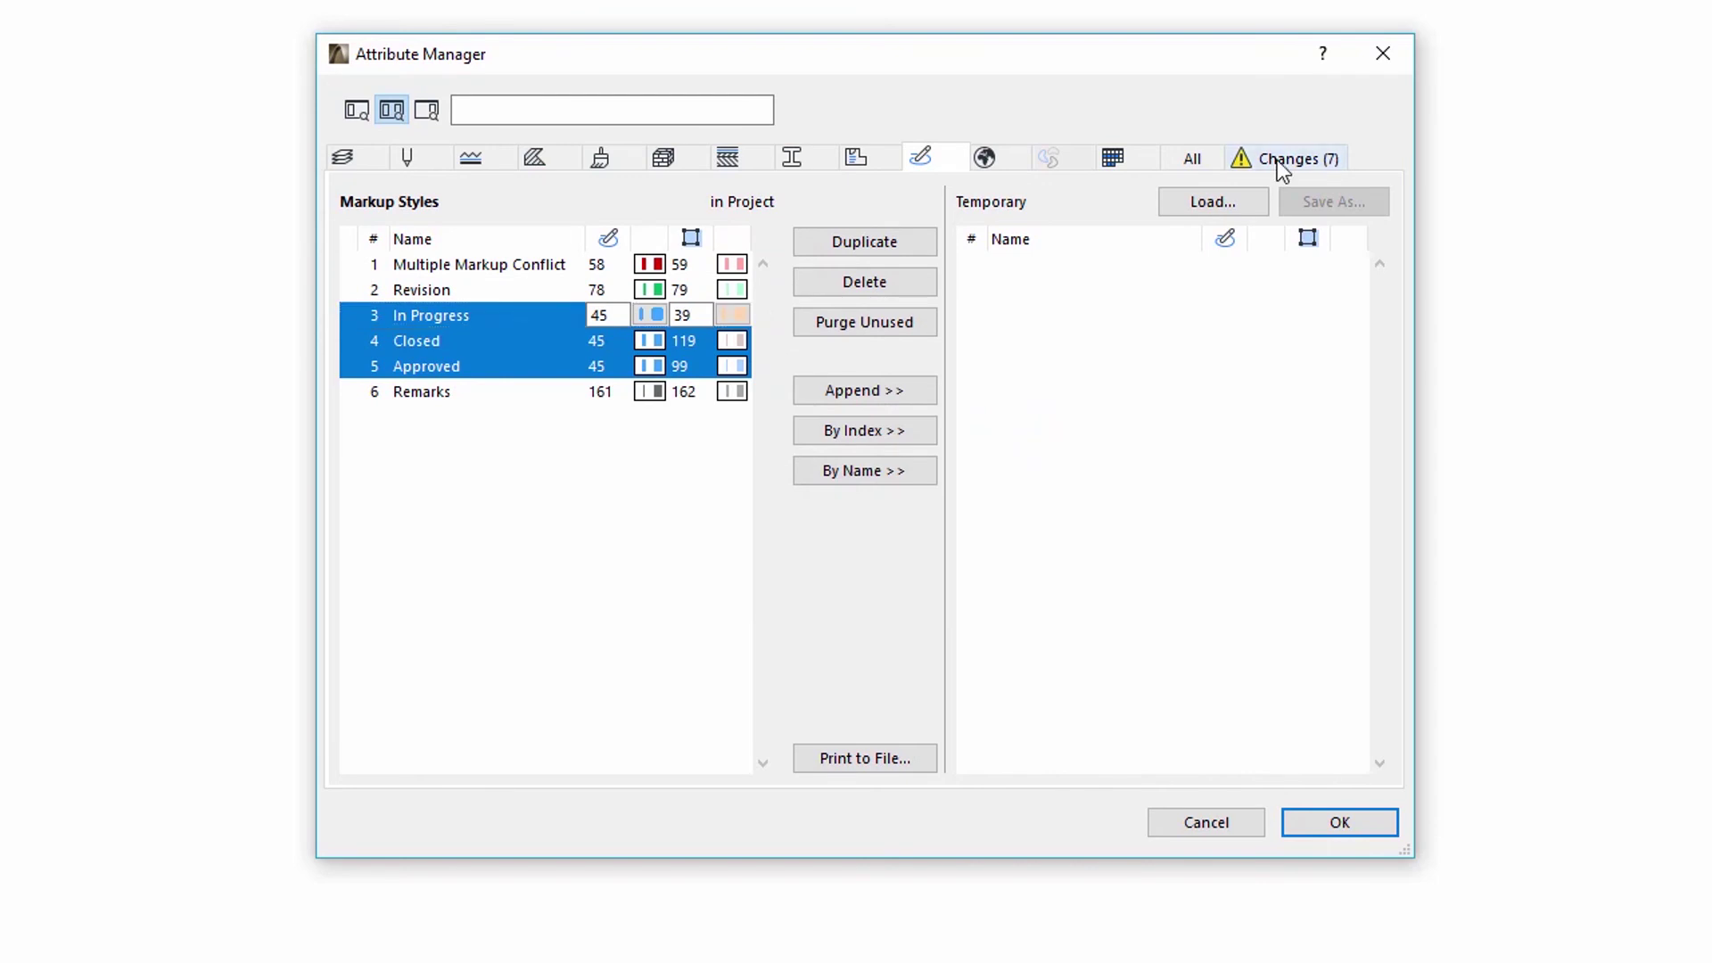
{"action": "left_click", "coordinate": [1278, 161]}
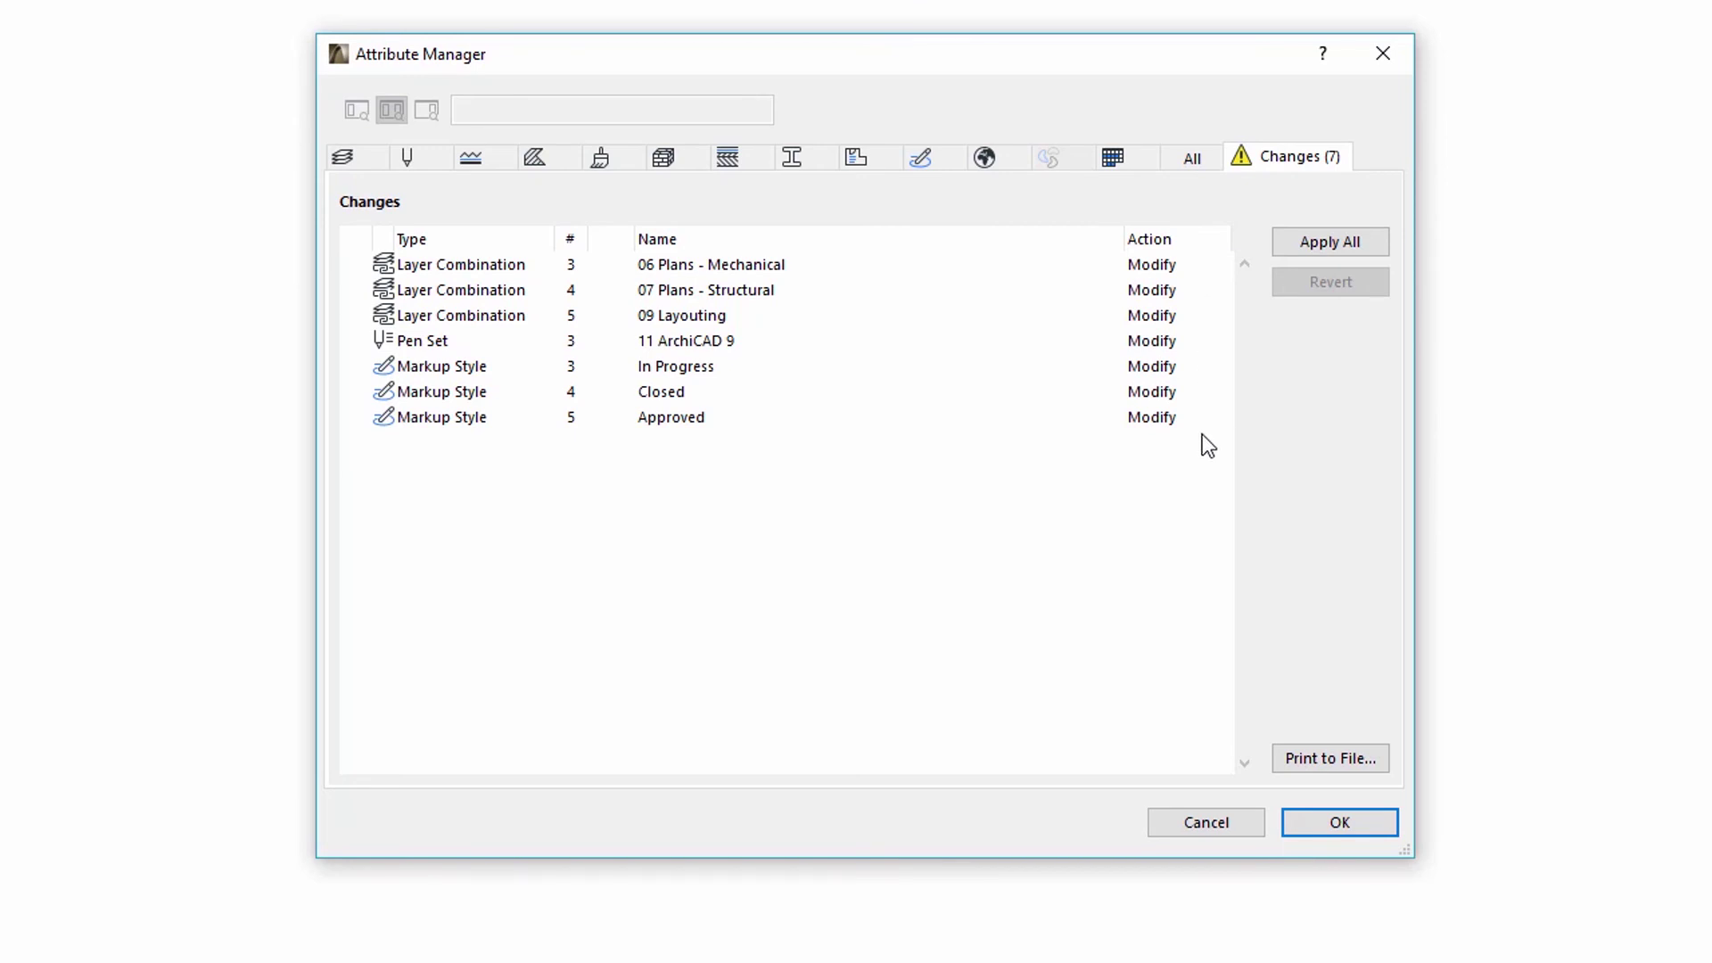
{"action": "left_click", "coordinate": [351, 163]}
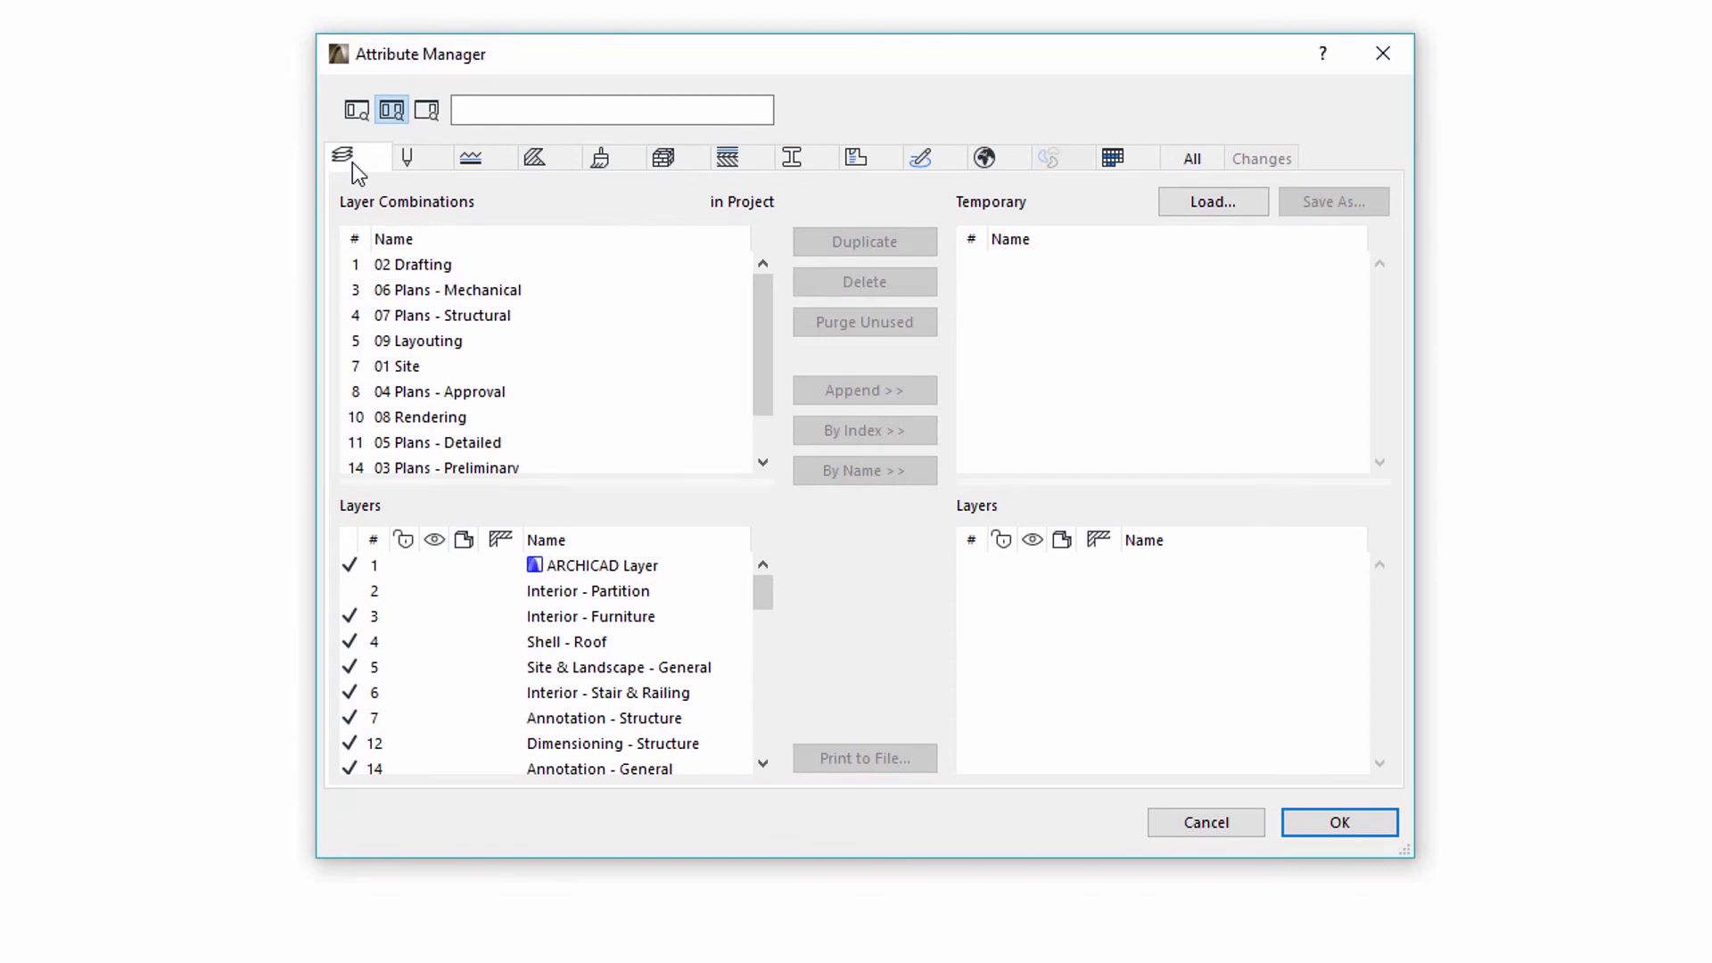
Toggle the Shell - Roof layer's visibility in the 02 Drafting combination.
{"action": "left_click", "coordinate": [445, 265]}
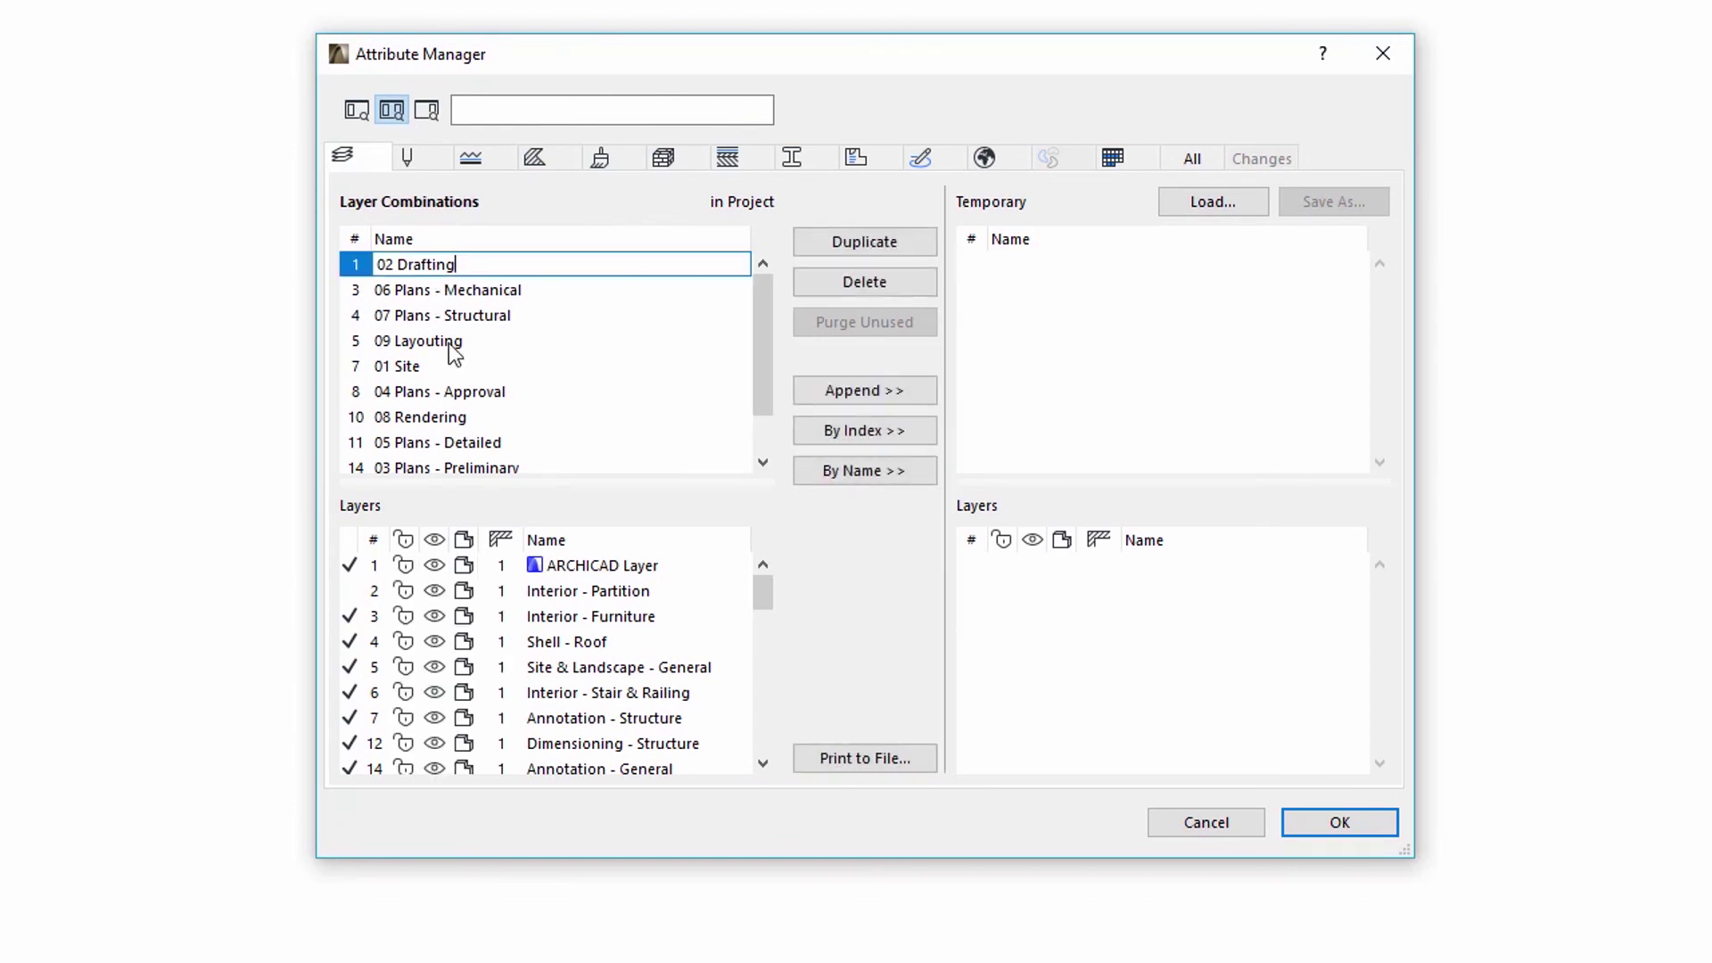
{"action": "left_click", "coordinate": [544, 644]}
{"action": "left_click", "coordinate": [434, 642]}
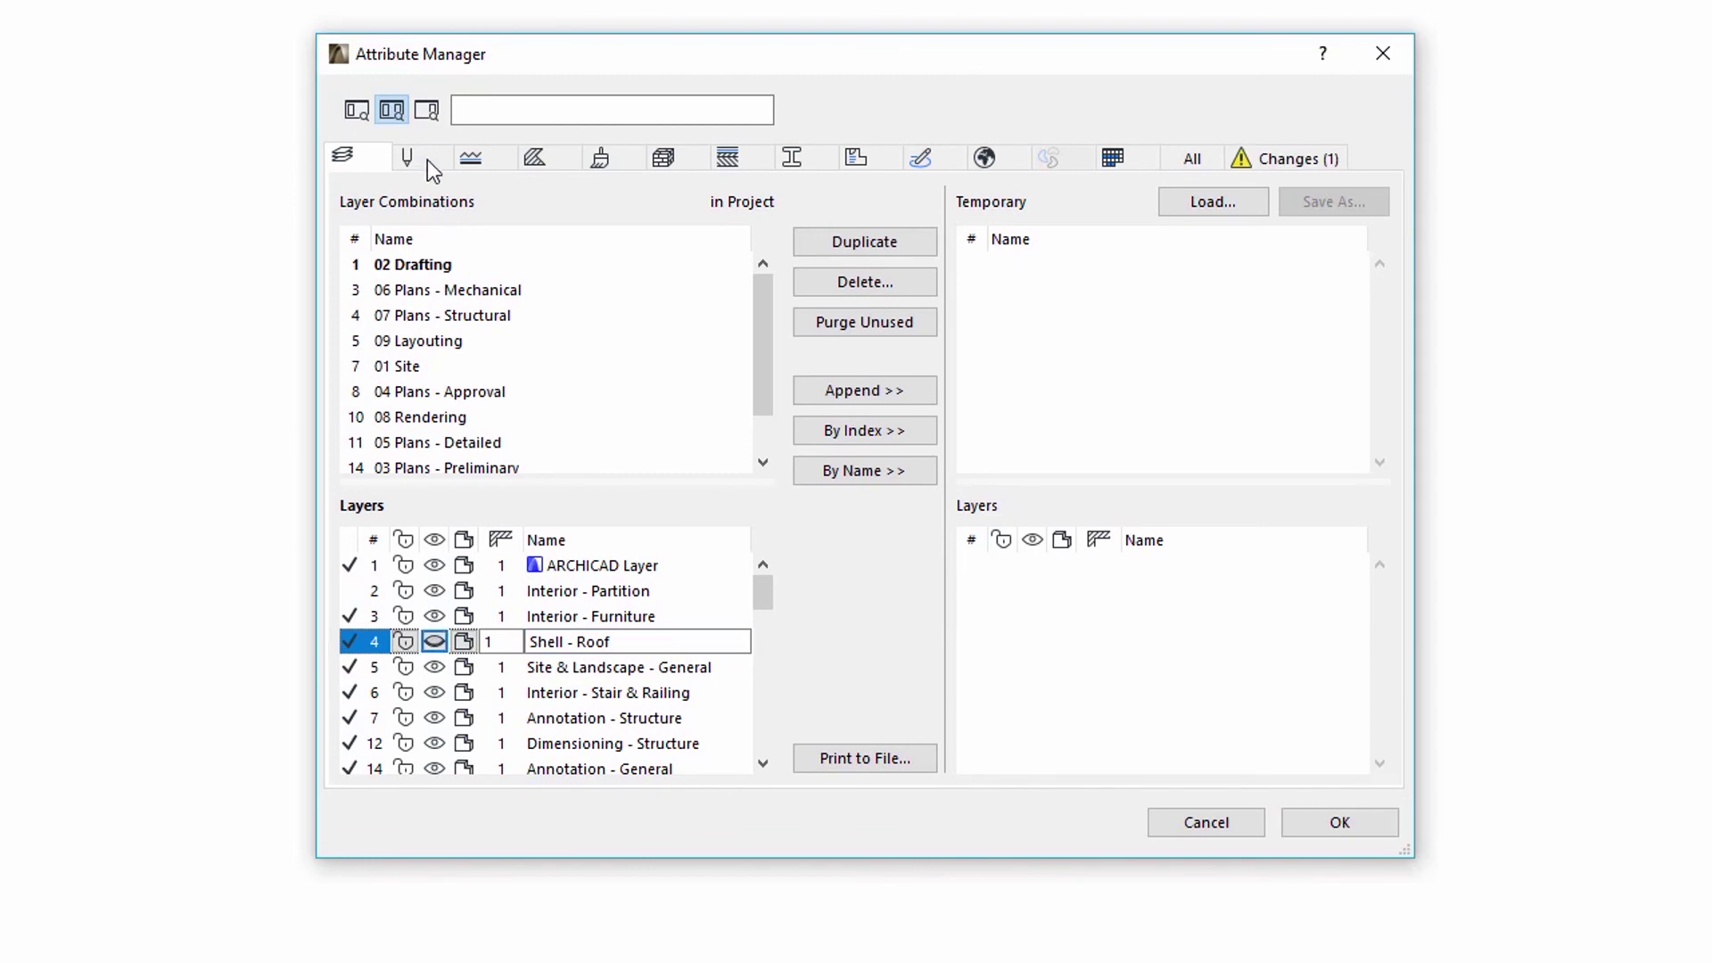
Recolour pen 4 of the 11 ArchiCAD 9 pen set orange.
{"action": "left_click", "coordinate": [427, 161]}
{"action": "left_click", "coordinate": [432, 315]}
{"action": "left_click", "coordinate": [424, 643]}
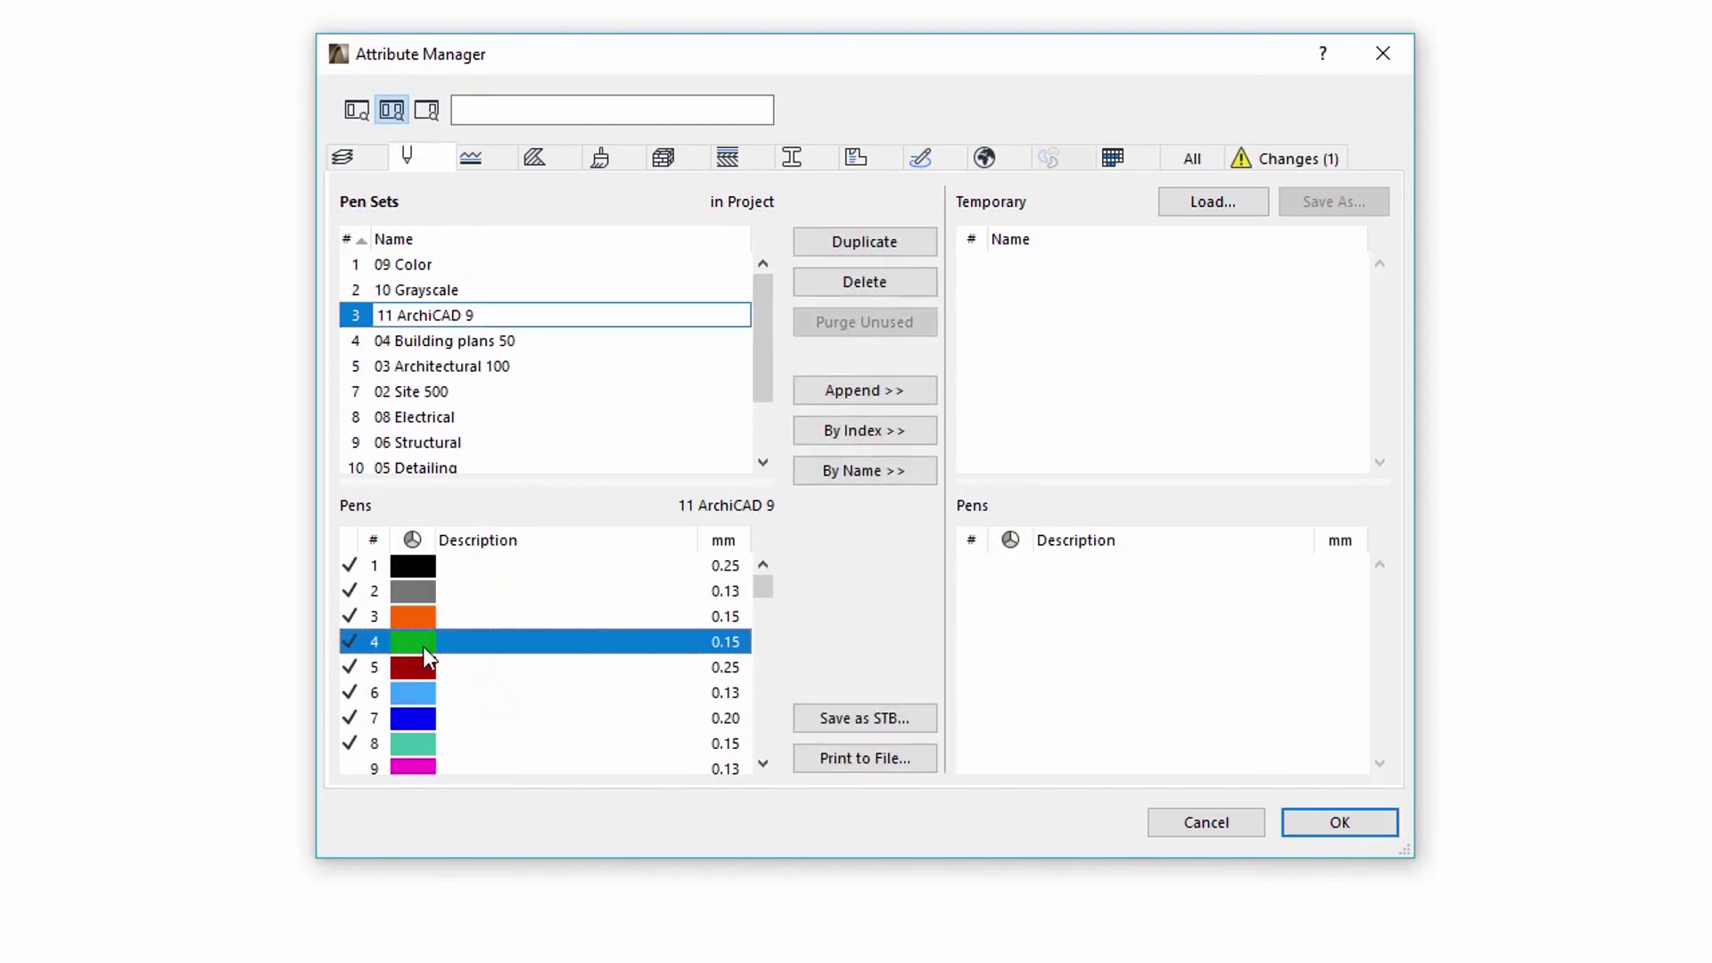
{"action": "left_click", "coordinate": [618, 147]}
{"action": "left_click", "coordinate": [598, 413]}
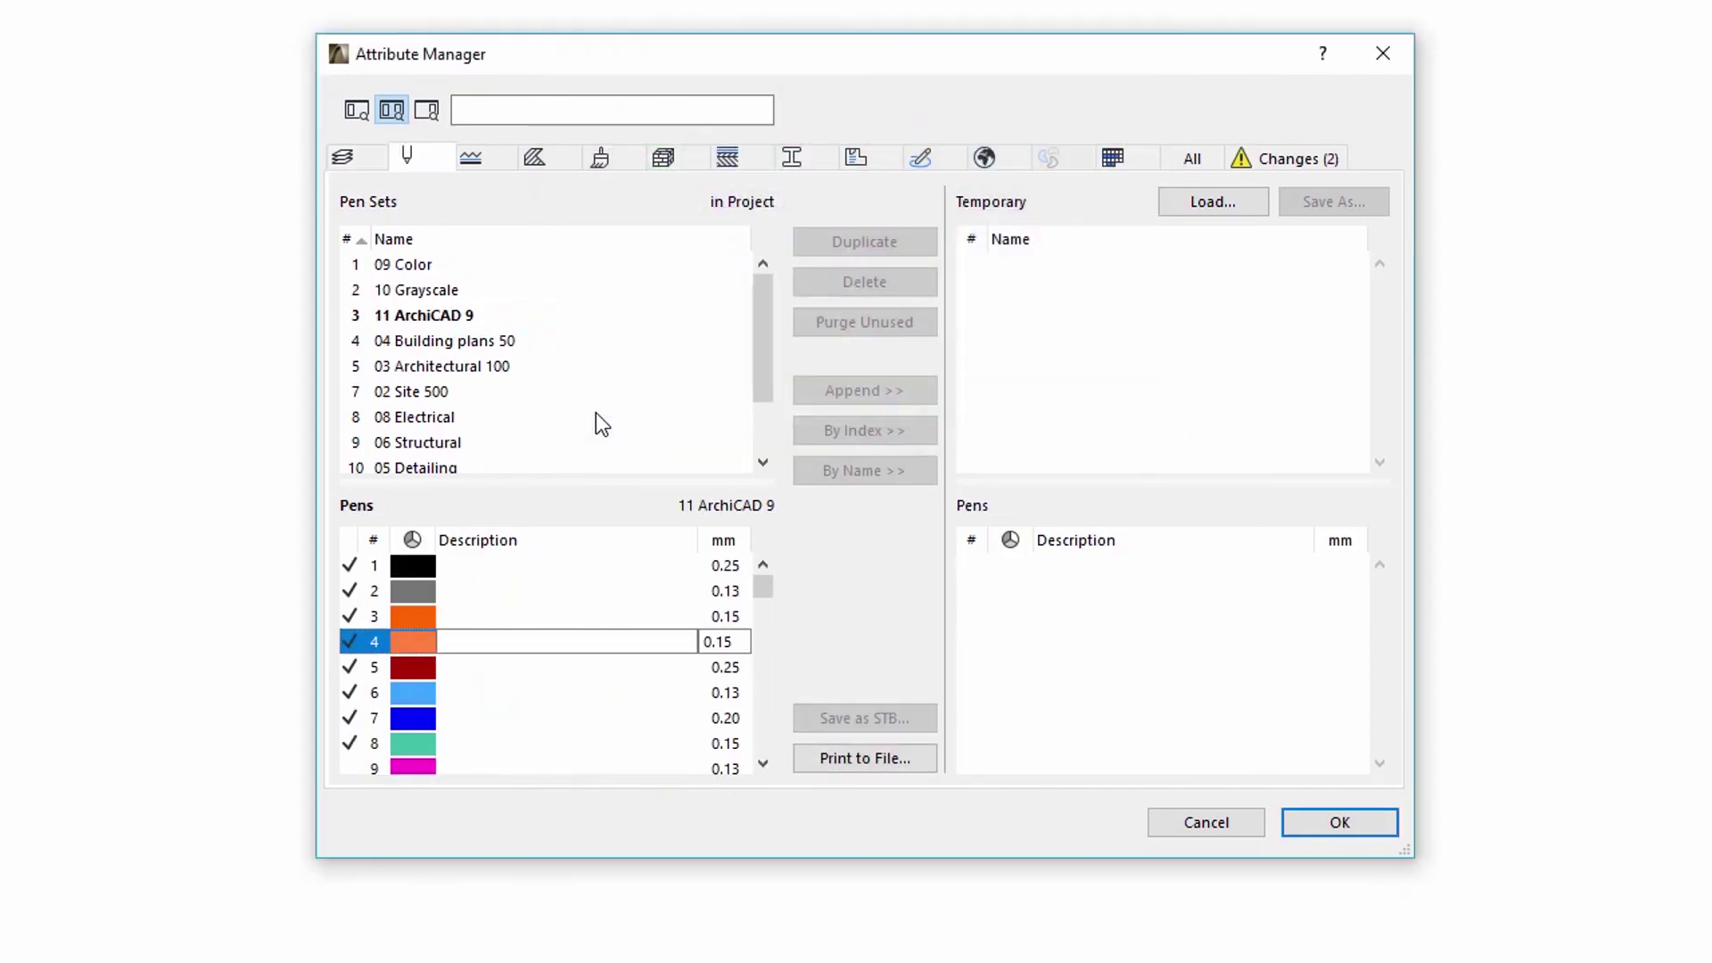
Make the Concrete - 02 surface dark red and review the three pending changes.
{"action": "left_click", "coordinate": [600, 158]}
{"action": "left_click", "coordinate": [412, 350]}
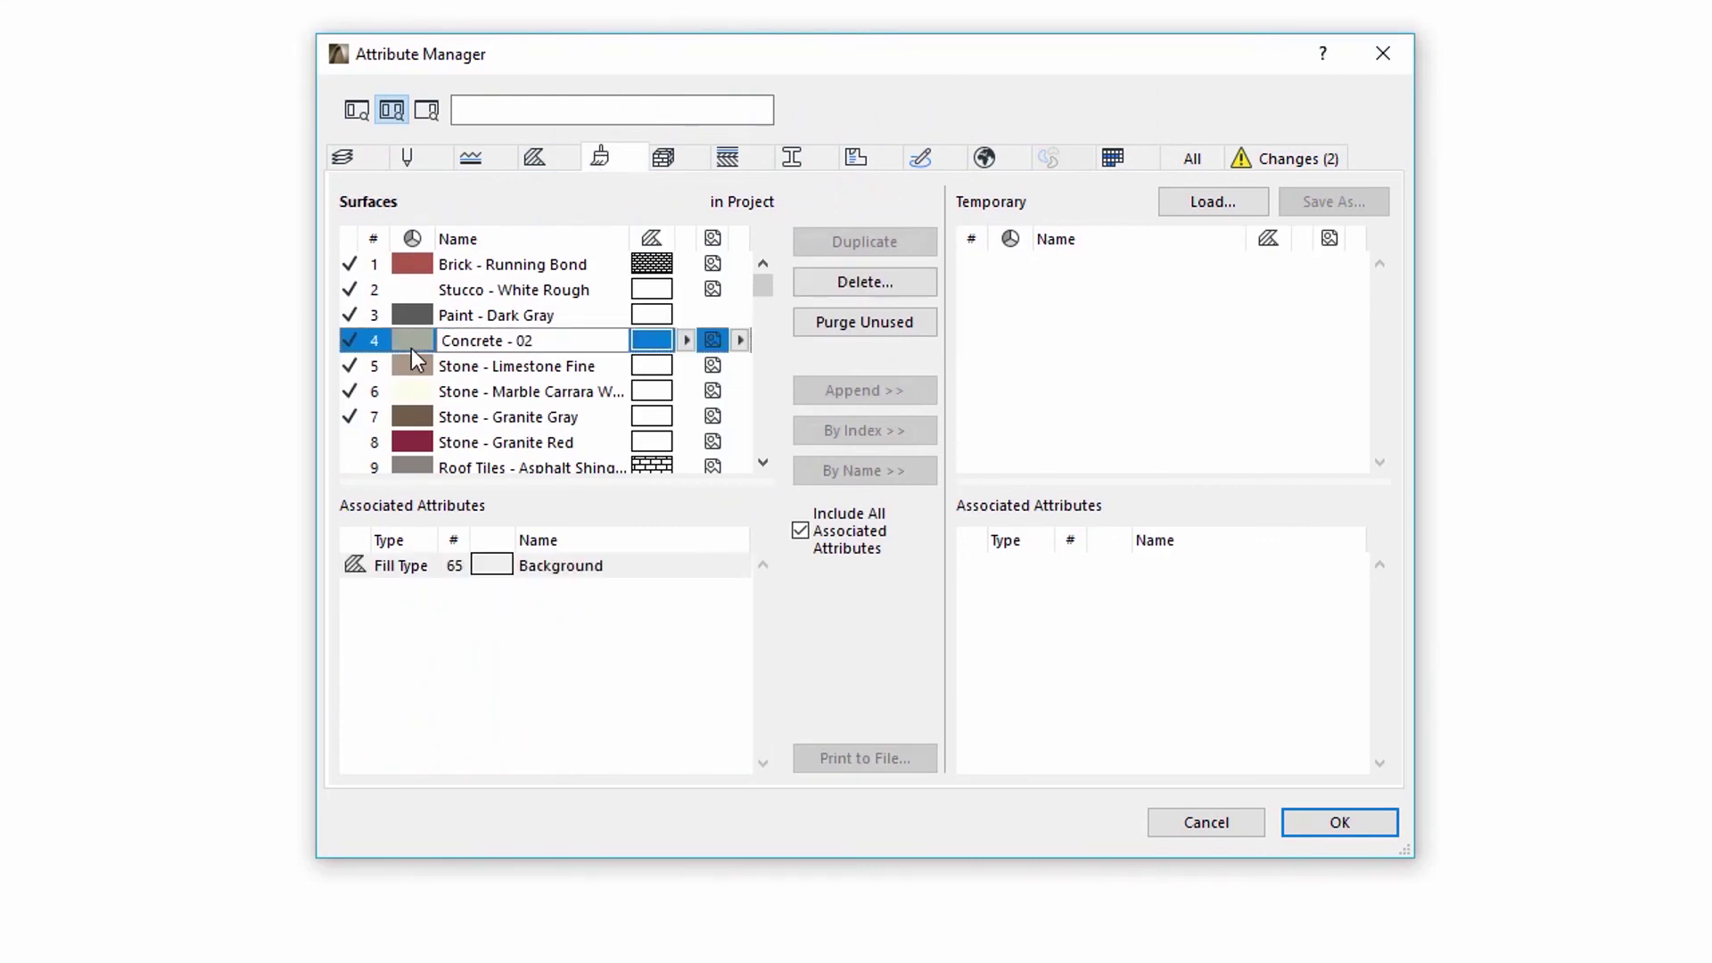
{"action": "left_click", "coordinate": [581, 170]}
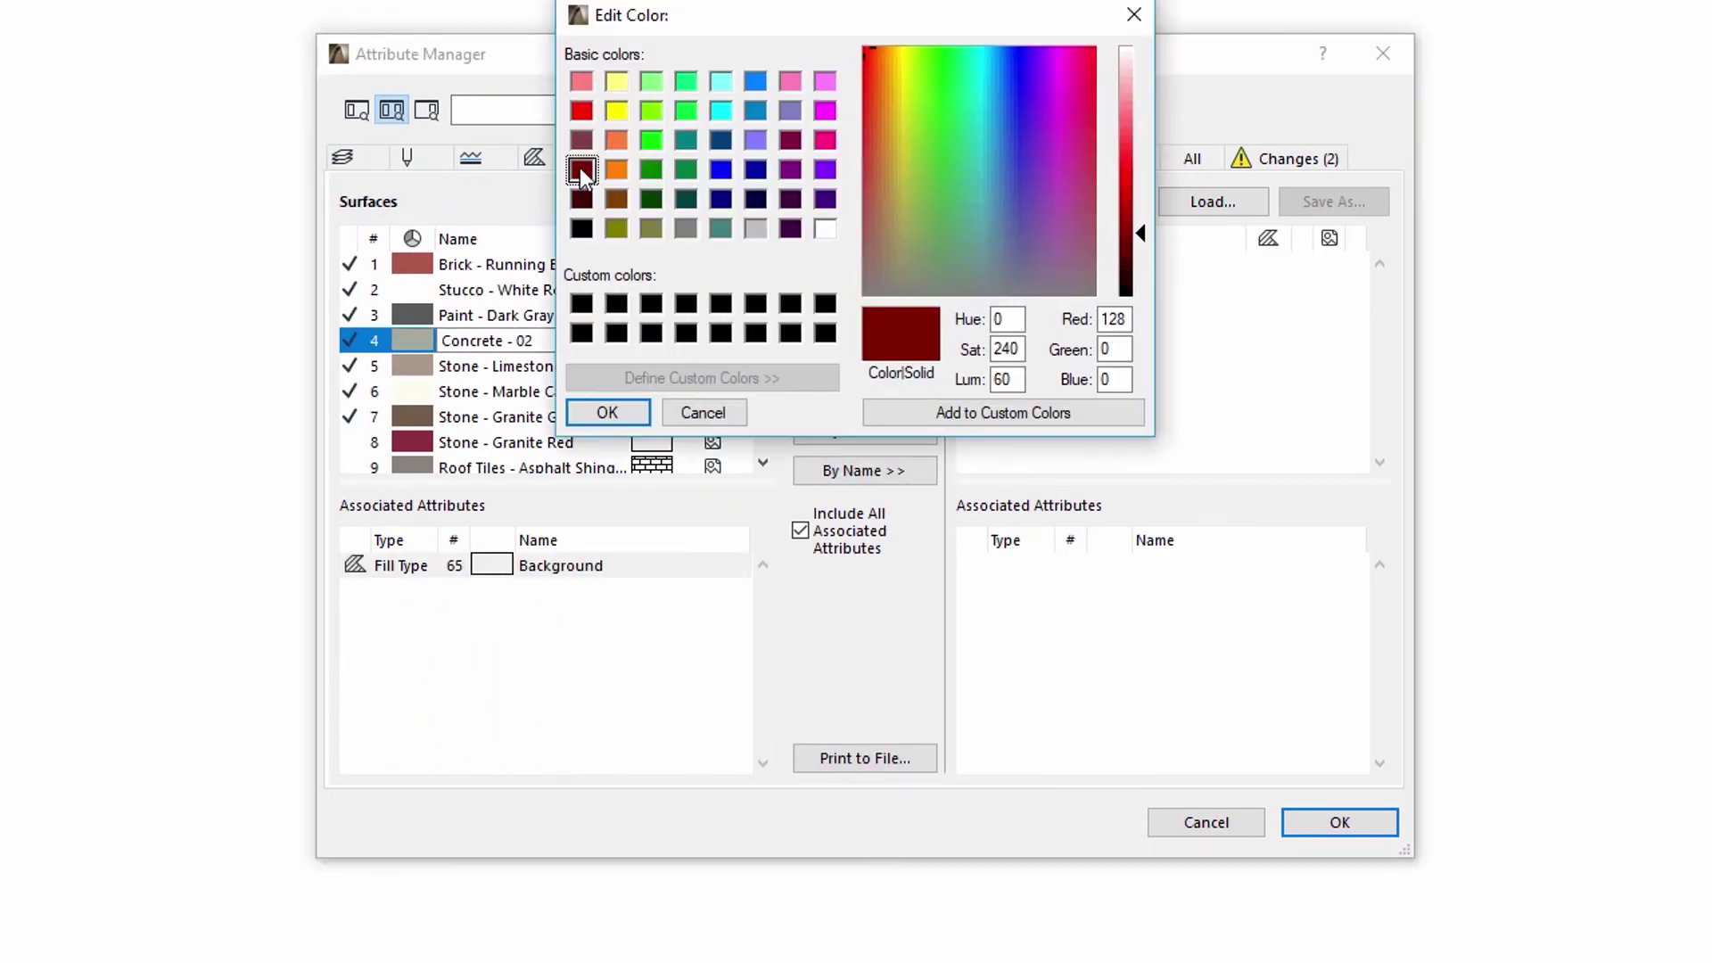
{"action": "left_click", "coordinate": [623, 413]}
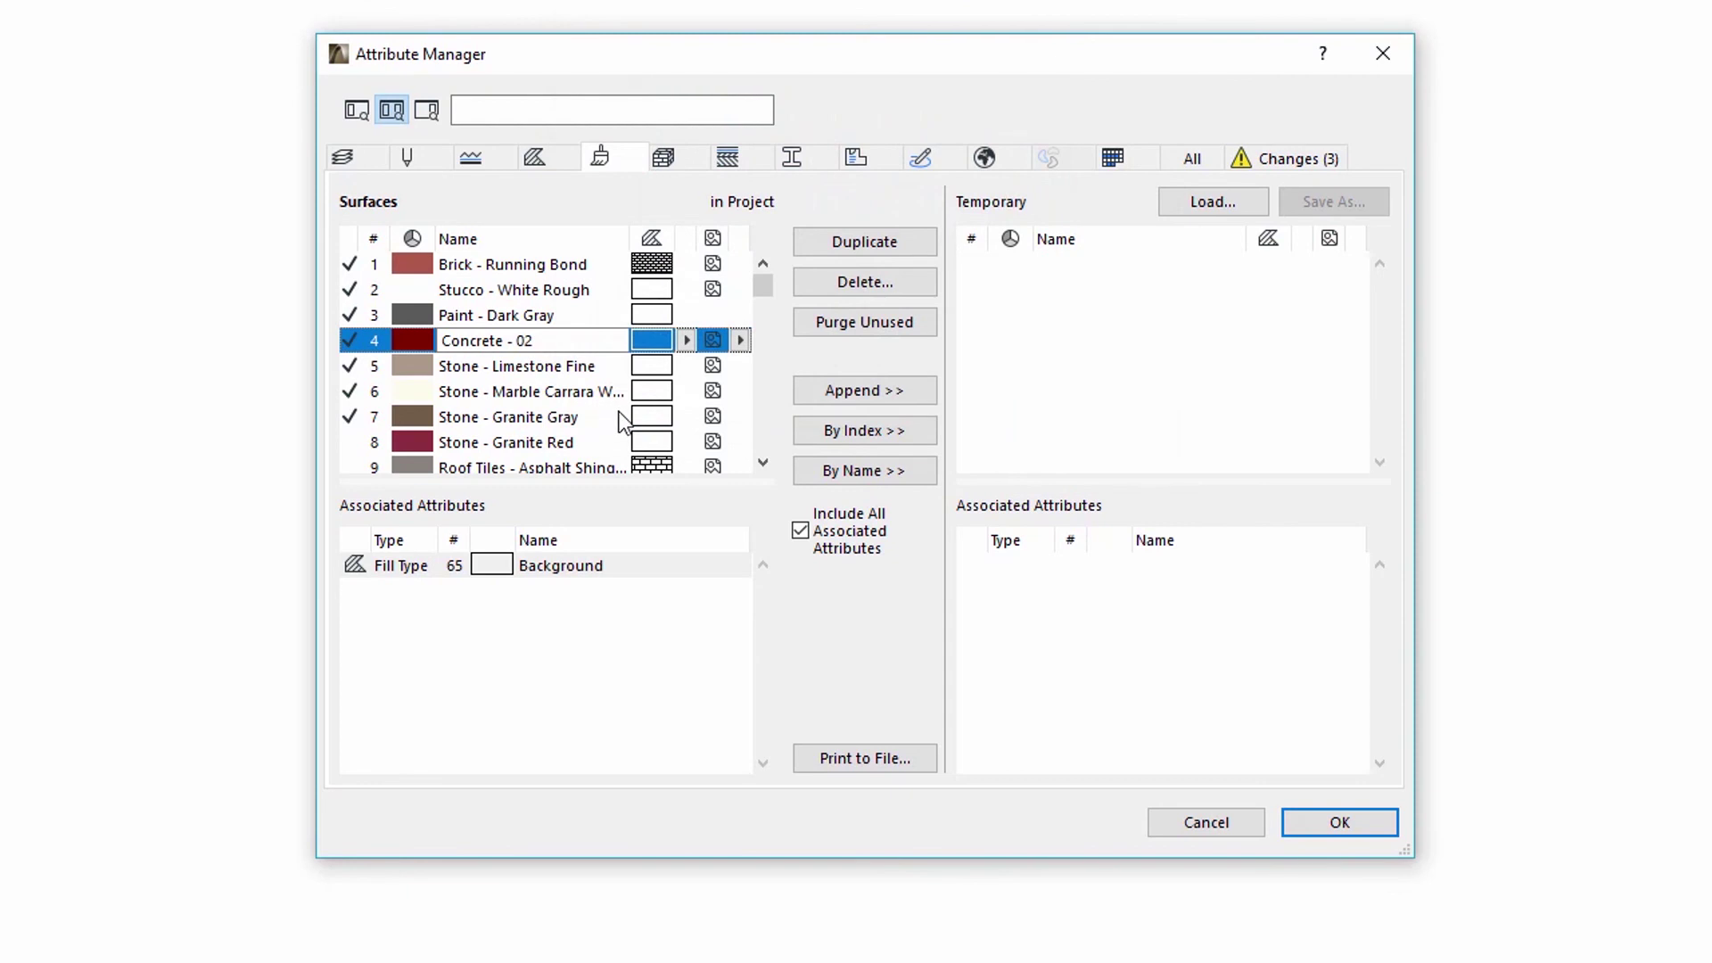
{"action": "left_click", "coordinate": [1287, 163]}
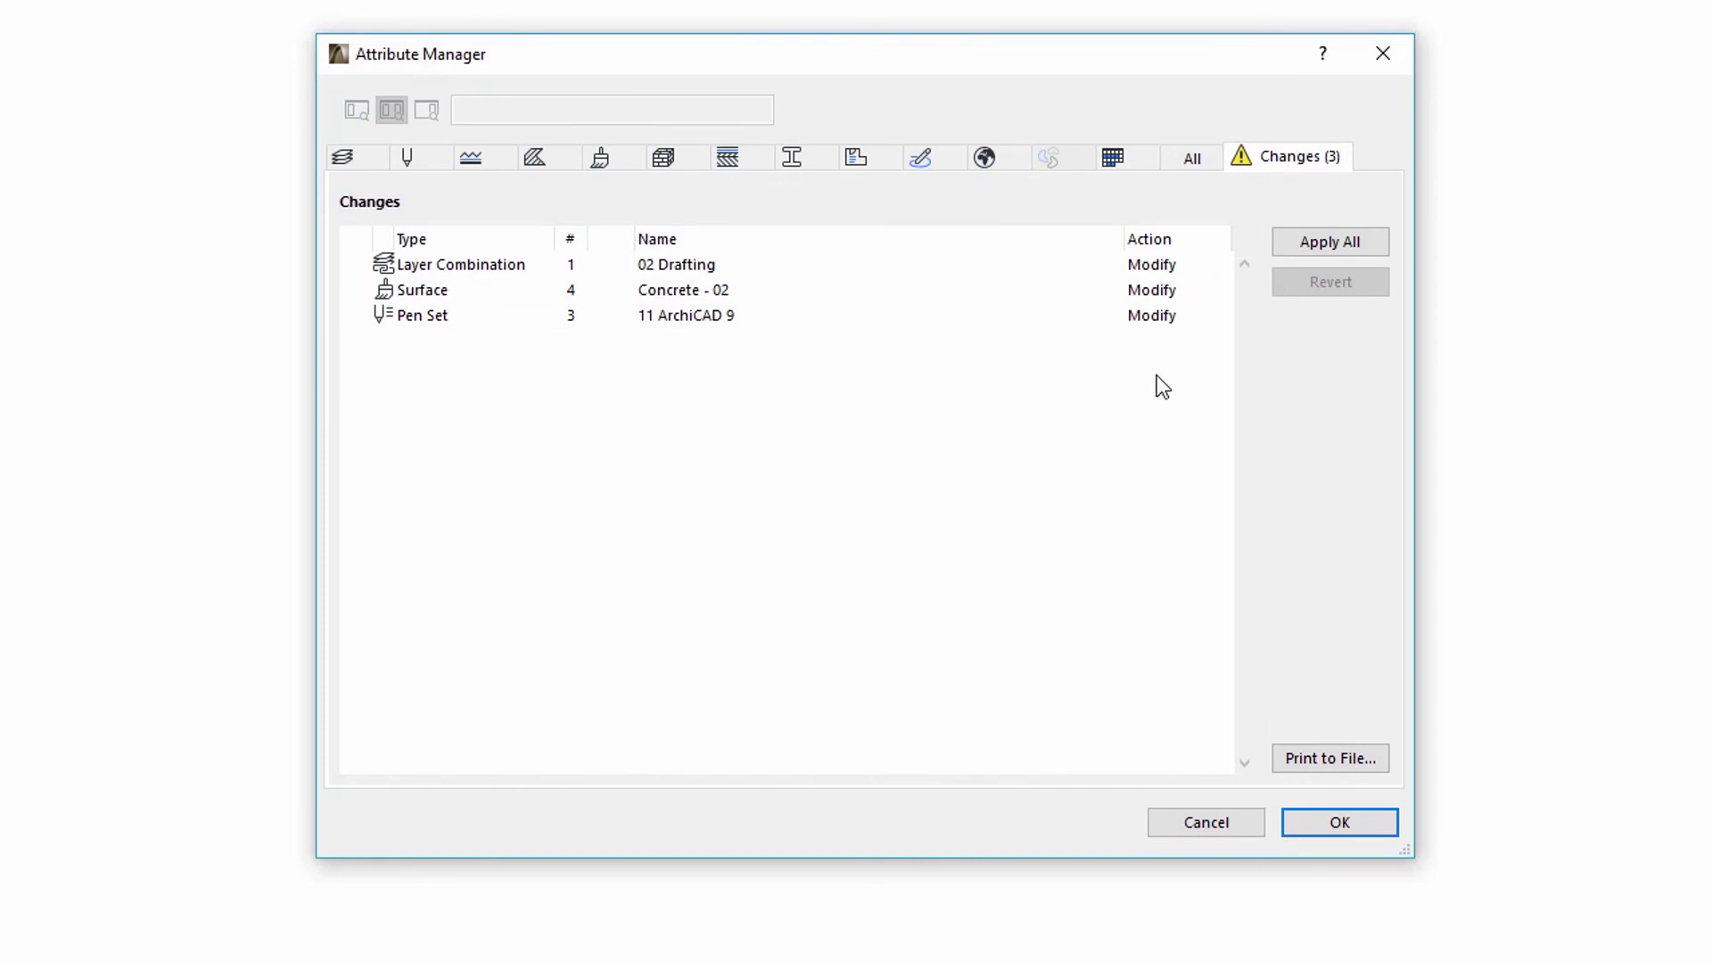
Revert the Concrete - 02 surface change and apply the remaining two changes.
{"action": "left_click", "coordinate": [687, 292]}
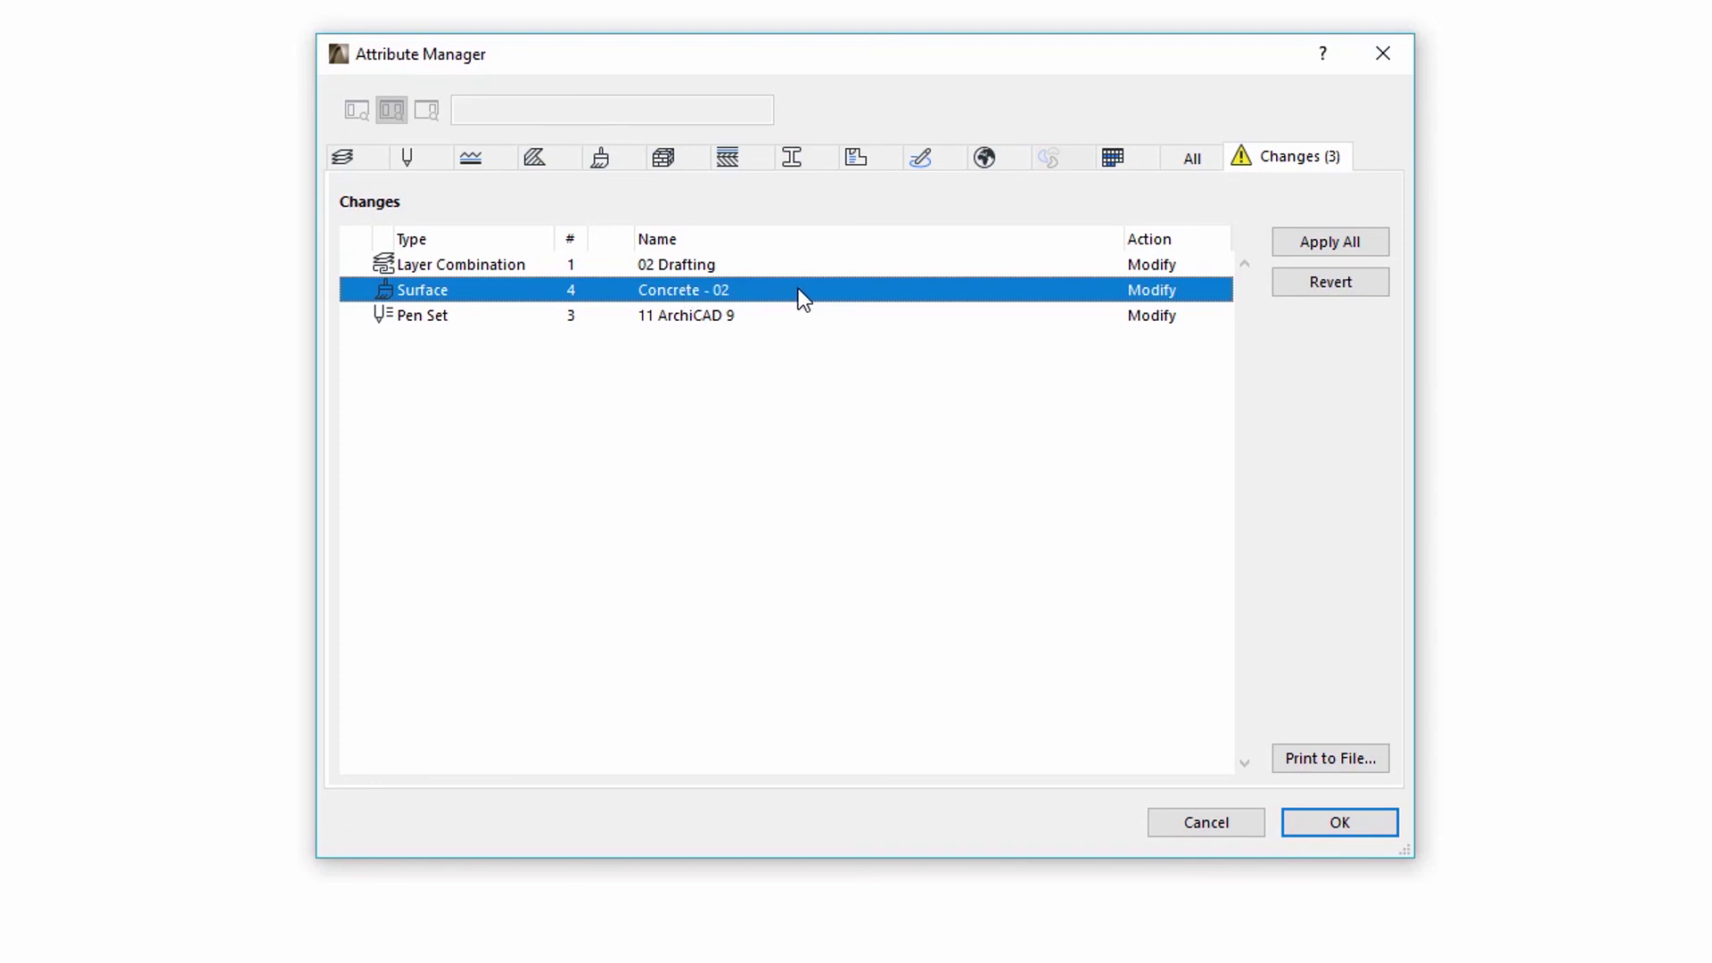
{"action": "left_click", "coordinate": [1307, 287]}
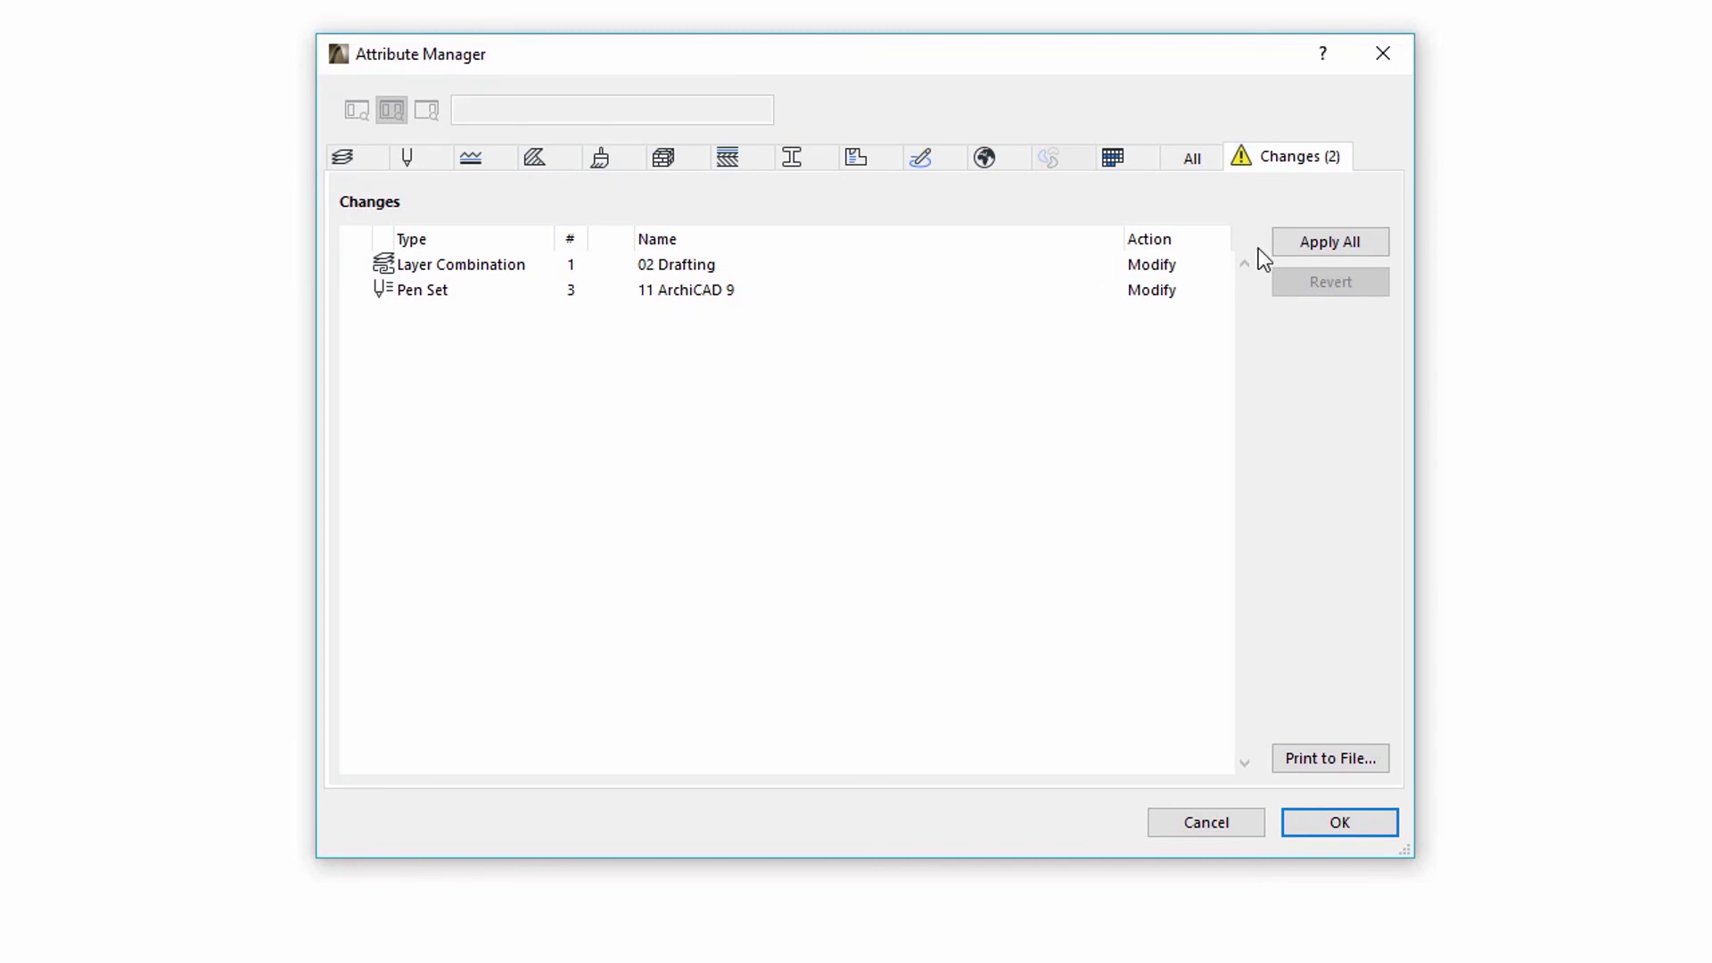
{"action": "left_click", "coordinate": [1333, 243]}
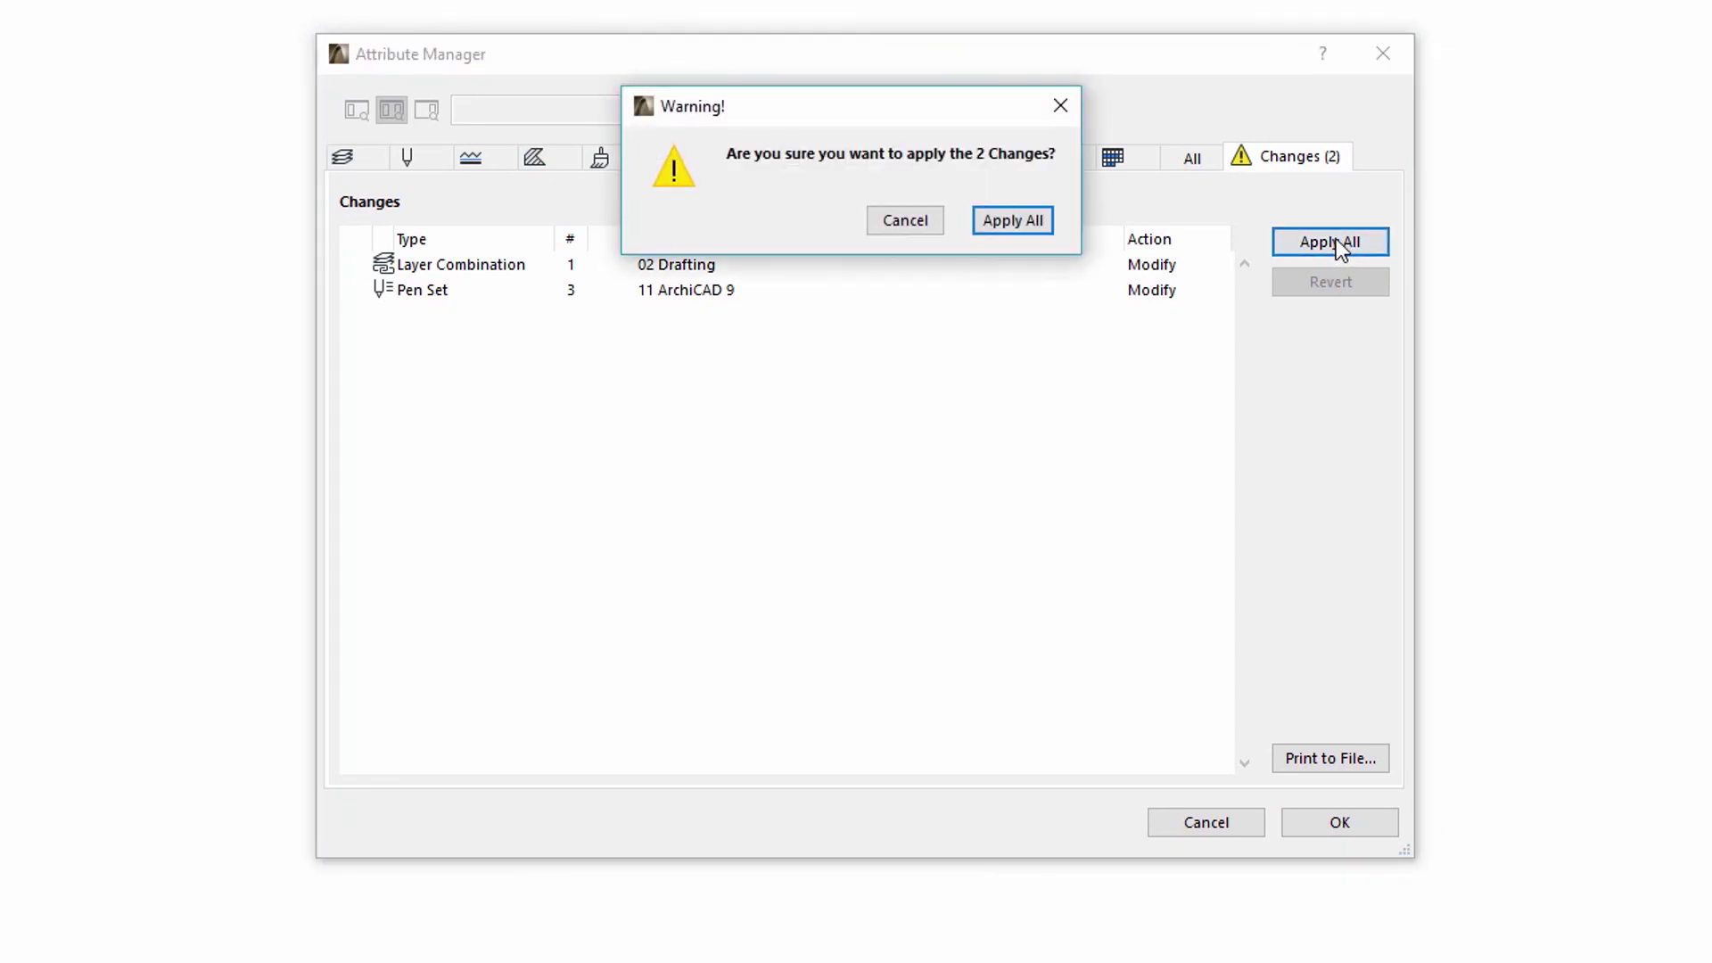
{"action": "left_click", "coordinate": [1024, 228]}
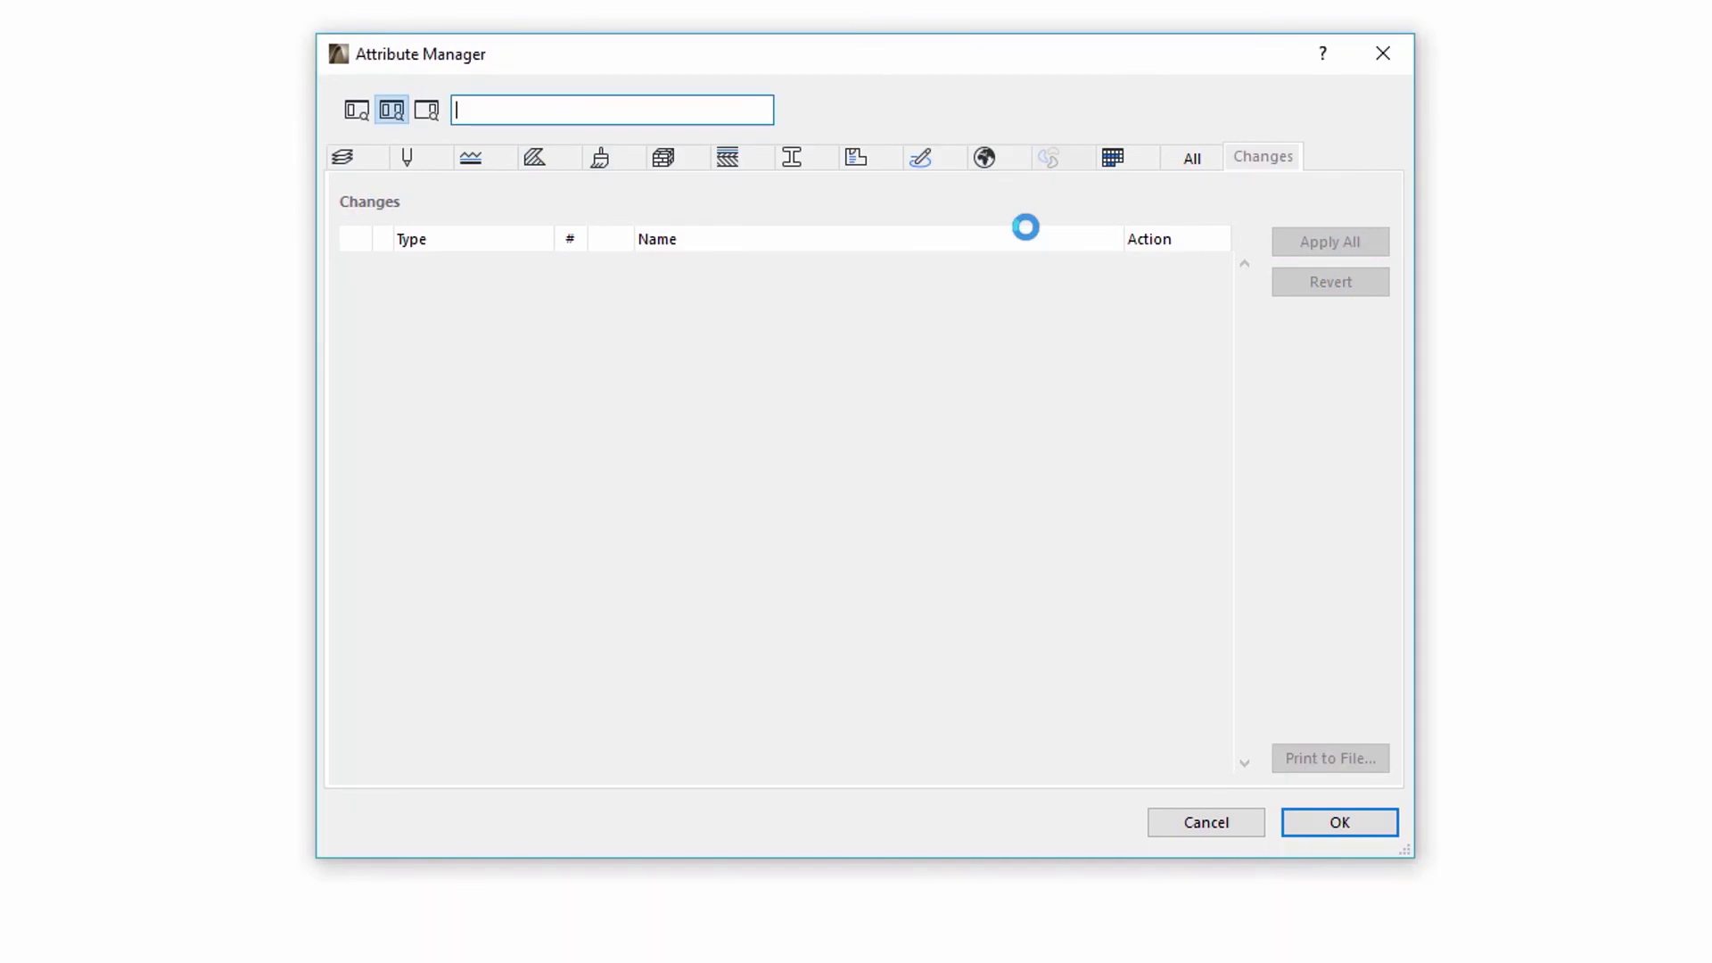